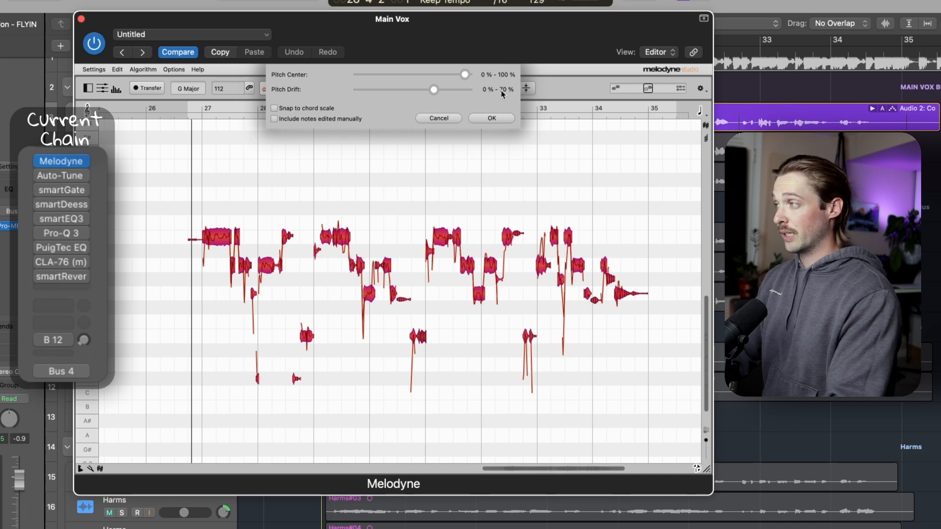
Apply pitch correction with 100% pitch center and 70% drift, and open the Leveling macro for all notes.
left_click(495, 118)
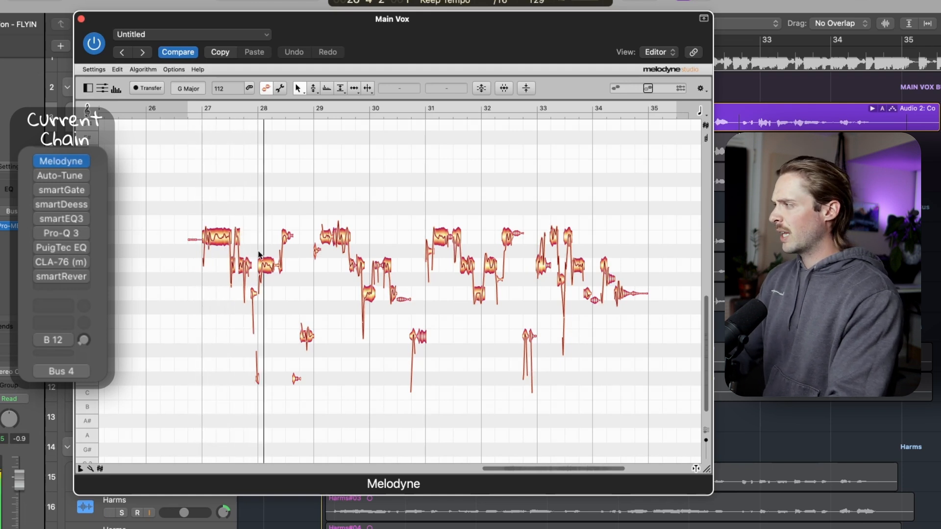
key("super+a")
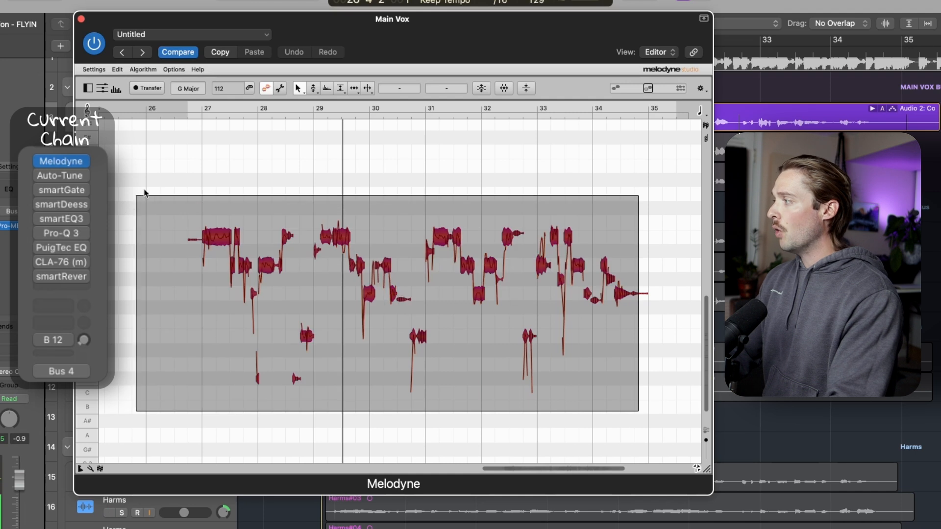
left_click(526, 91)
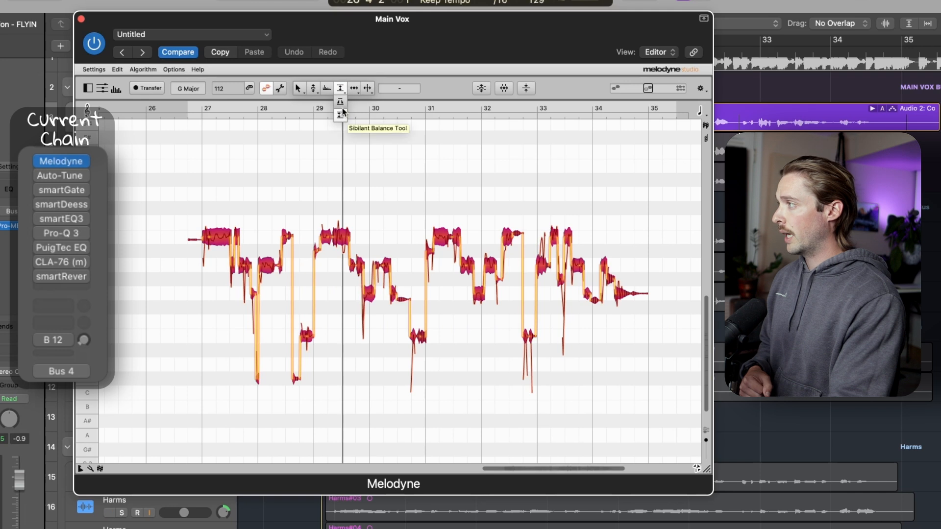
Set the sibilant balance of all selected vocal notes to -5% and close the Melodyne window.
left_click(341, 115)
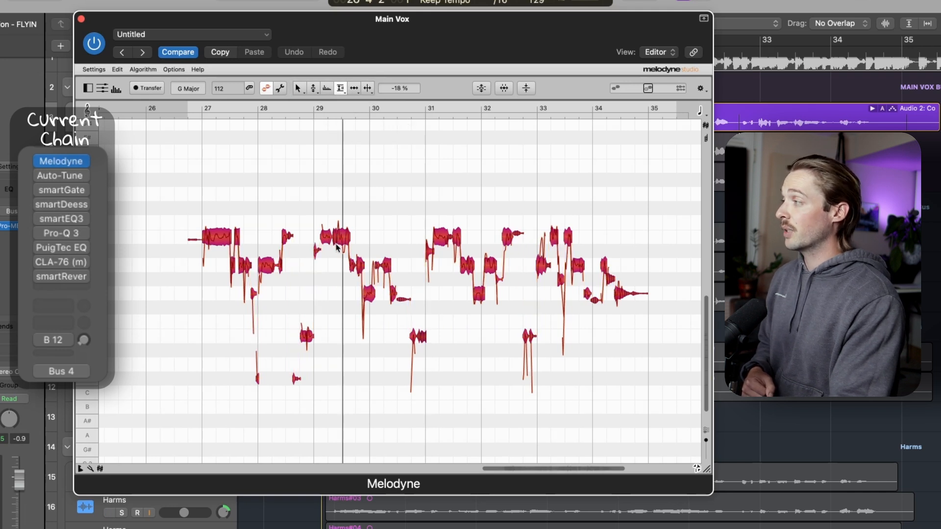
left_click_drag(336, 240, 337, 237)
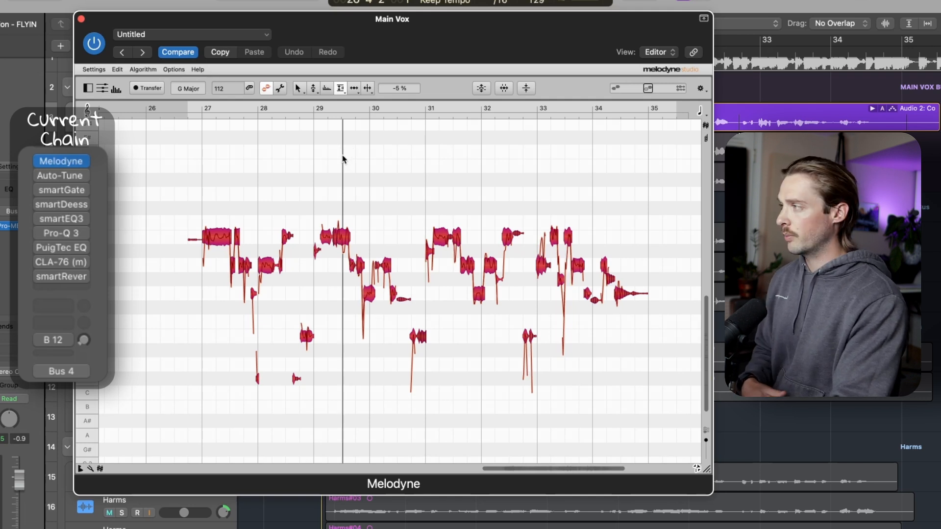
left_click(81, 19)
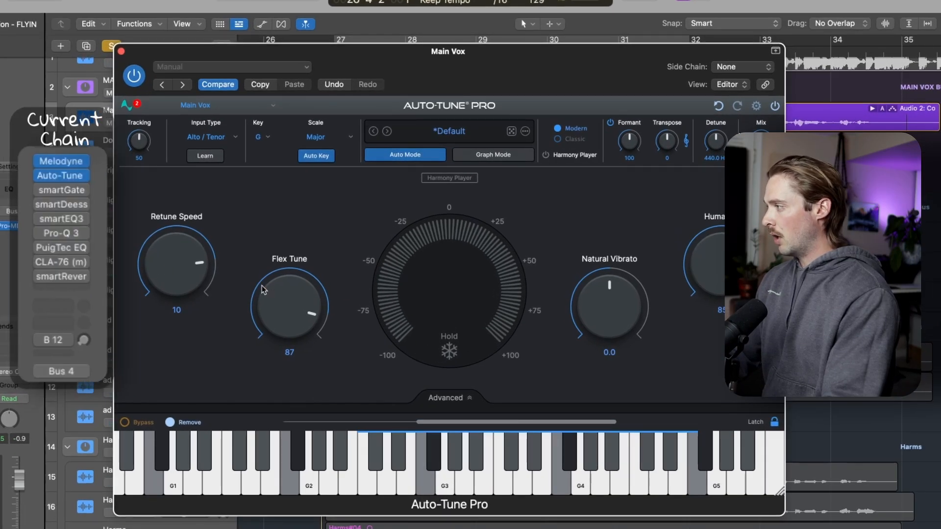
Set Auto-Tune's Flex Tune to 82 and move the playhead to bar 27.
left_click_drag(290, 315, 290, 313)
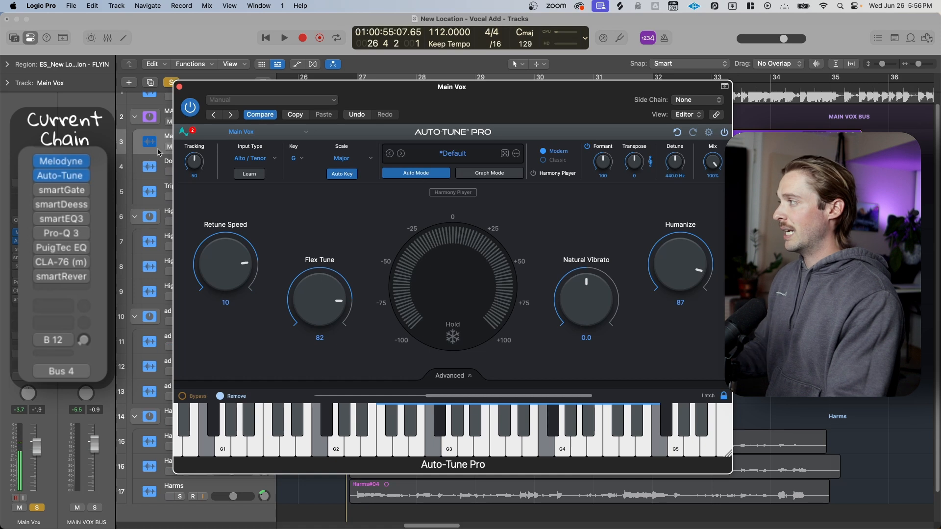
left_click_drag(443, 101, 439, 165)
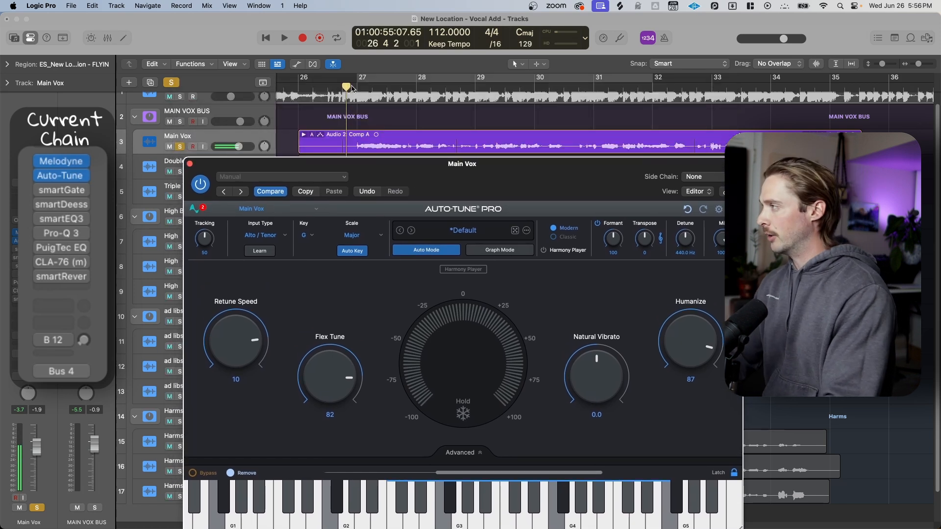
left_click_drag(351, 88, 358, 88)
left_click(198, 184)
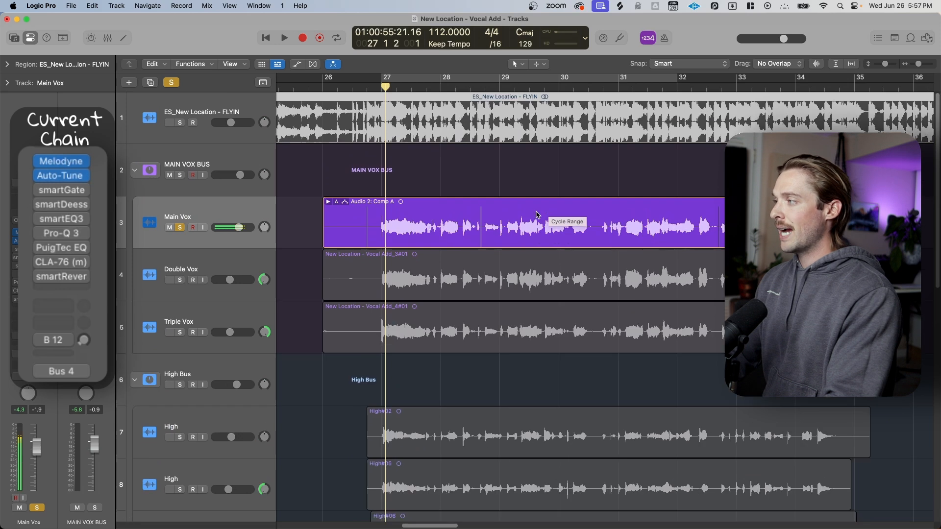
scroll(512, 238, "down", 2)
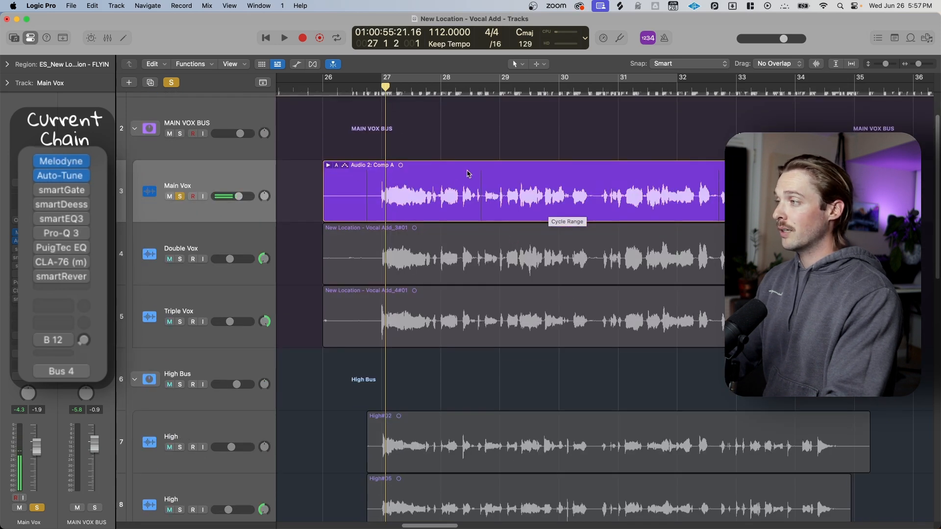
left_click_drag(602, 132, 486, 202)
left_click_drag(606, 126, 521, 182)
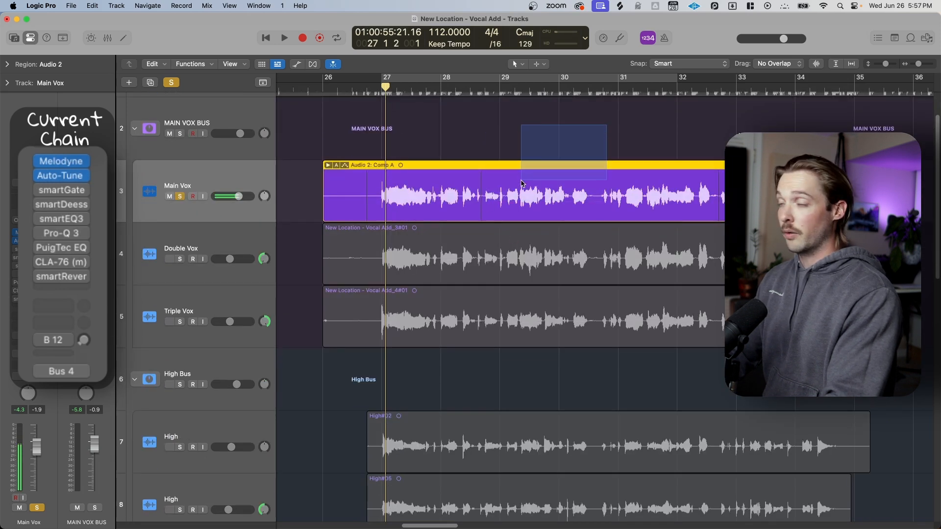
Enable the smartGate plug-in on the Main Vox track.
mouse_move(42, 193)
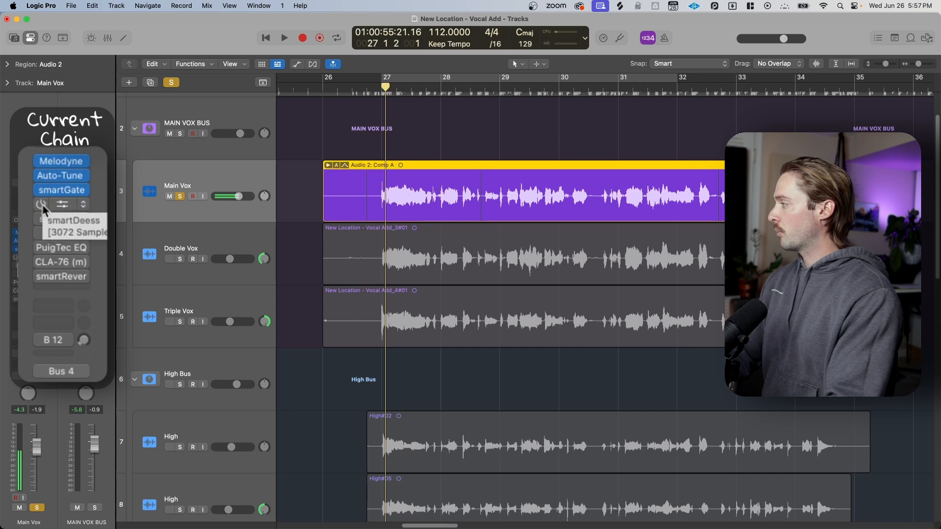
left_click(42, 196)
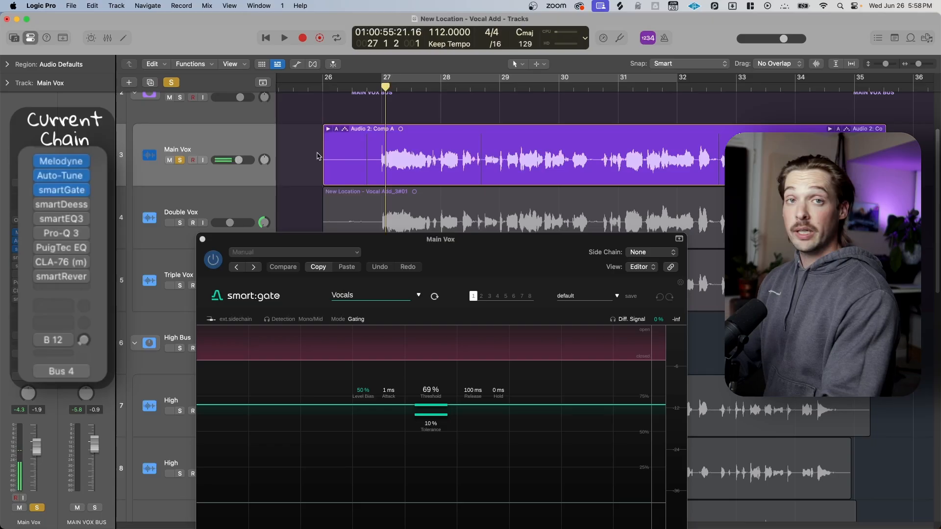
Try removing the silent lead-in before bar 27 from the Main Vox region, and undo it.
left_click_drag(318, 158, 373, 131)
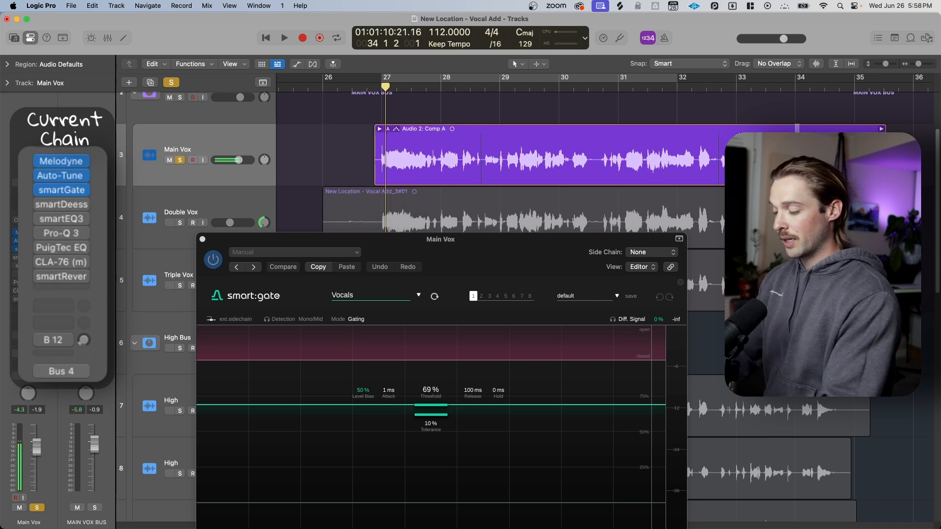
key("super+z")
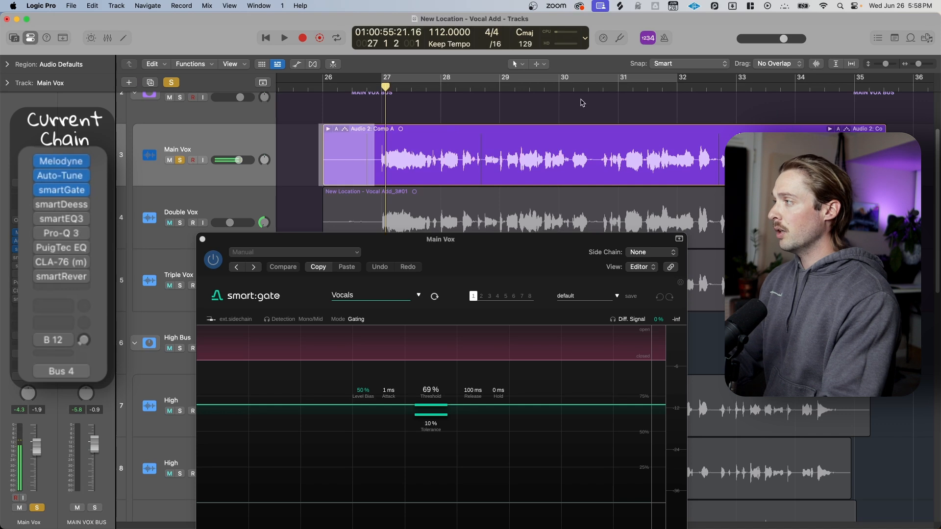
Play the Main Vox from just before bar 27 to examine how smartGate opens and closes.
left_click_drag(527, 265, 531, 253)
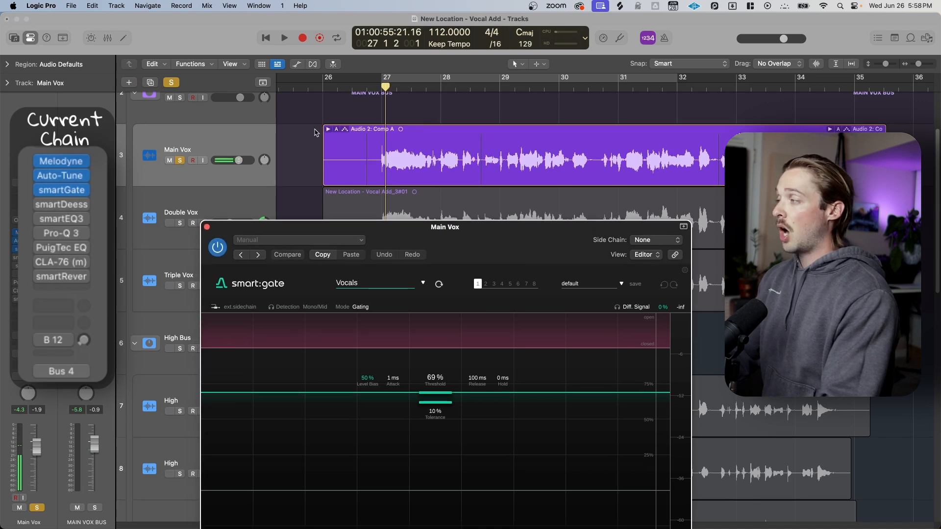
left_click(380, 93)
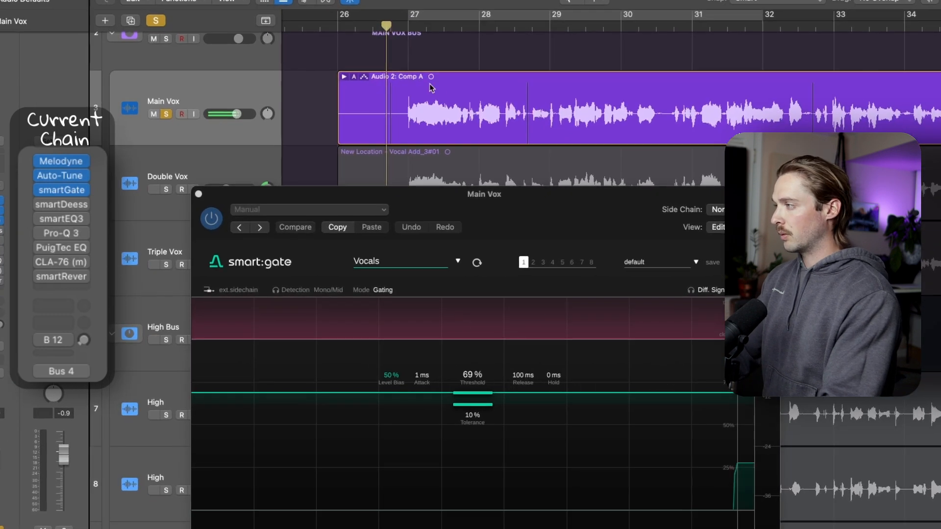
left_click_drag(557, 216, 471, 97)
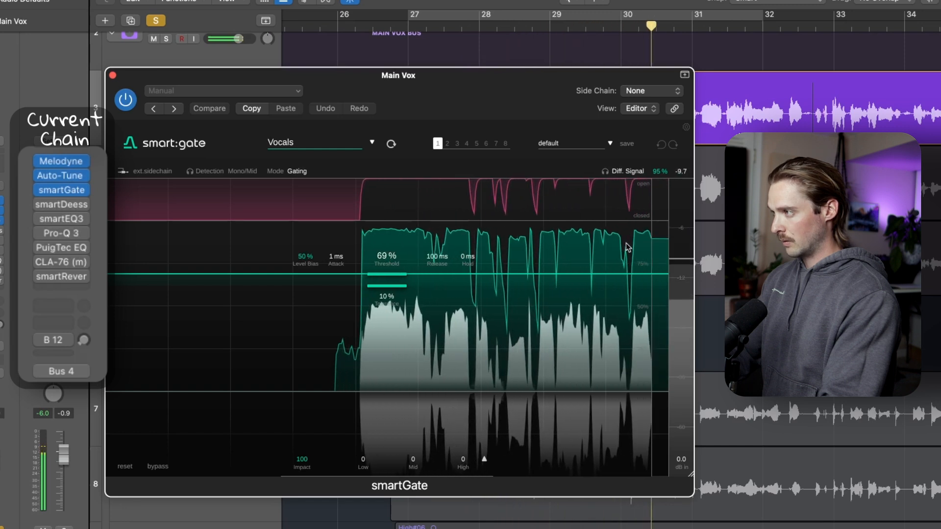
key("space")
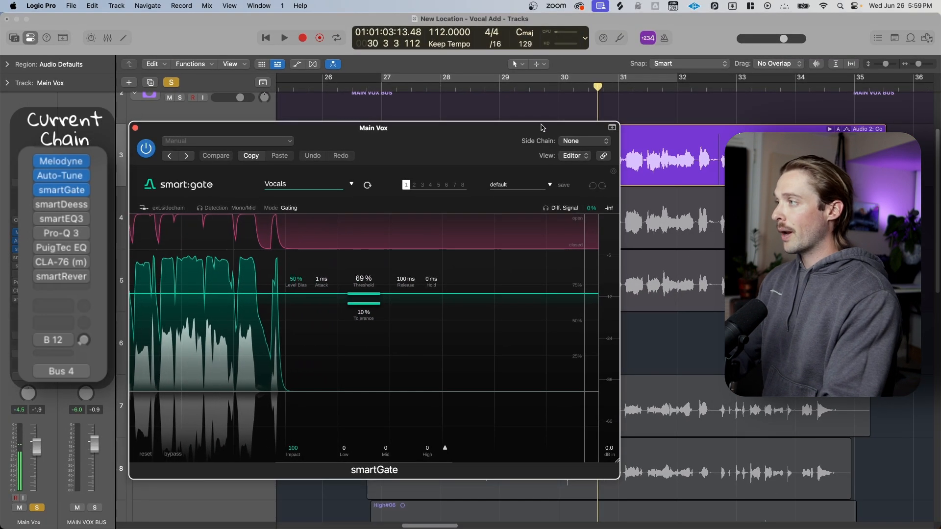
Play the Main Vox from bar 32 beat 2 to check the gating in a later phrase.
left_click_drag(541, 127, 500, 125)
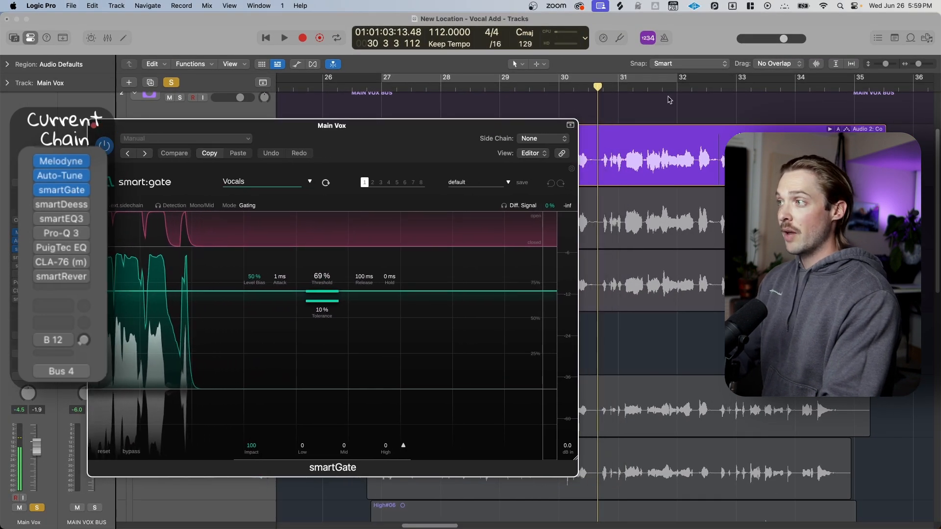
left_click(689, 89)
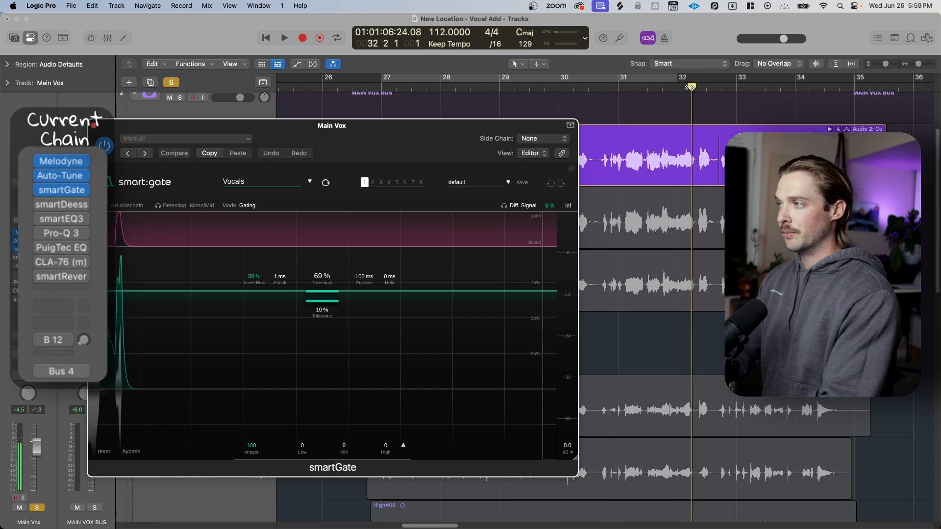
key("space")
key("space")
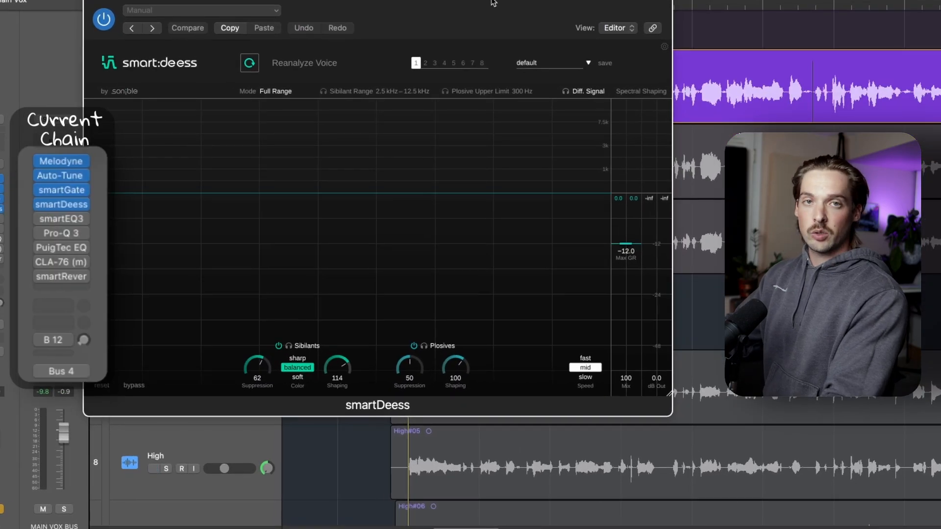
Audition the Main Vox with smartDeess active and bypassed to compare the de-essing, and re-enable the plug-in.
left_click_drag(494, 3, 518, 102)
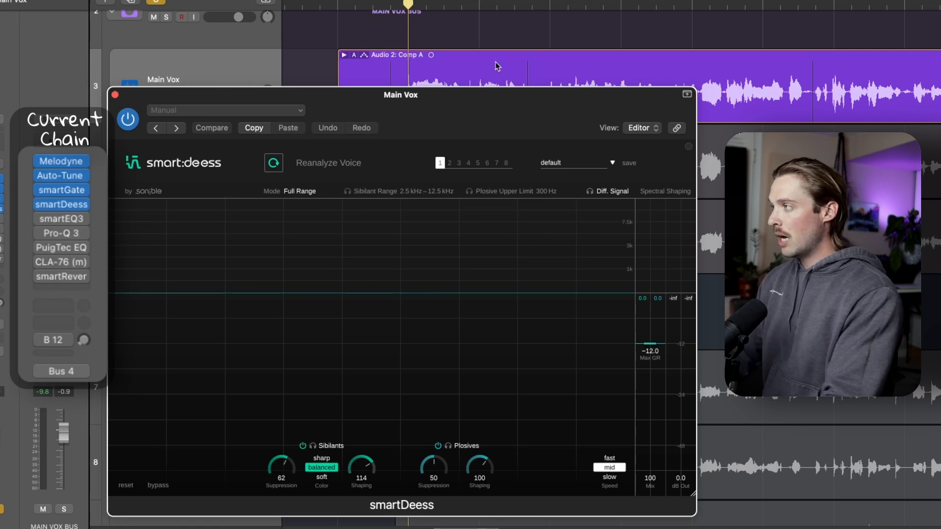
key("space")
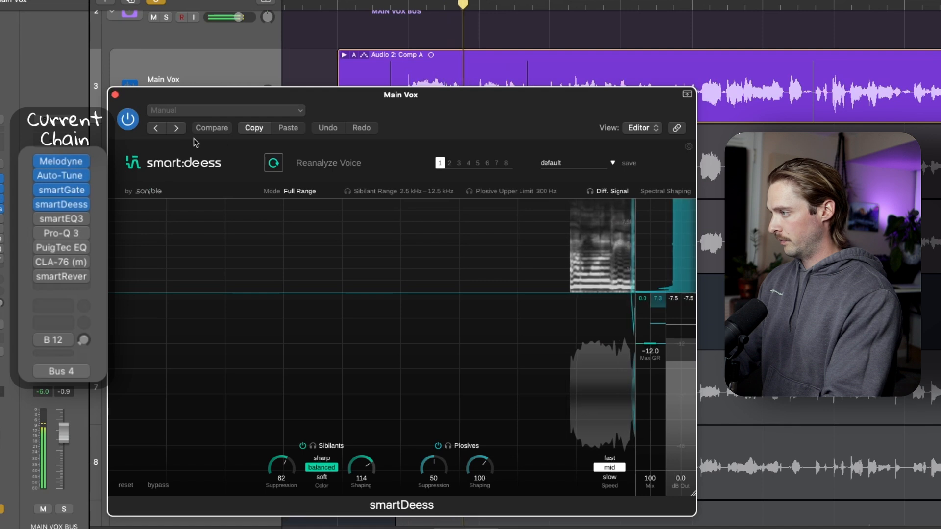
key("space")
left_click(128, 119)
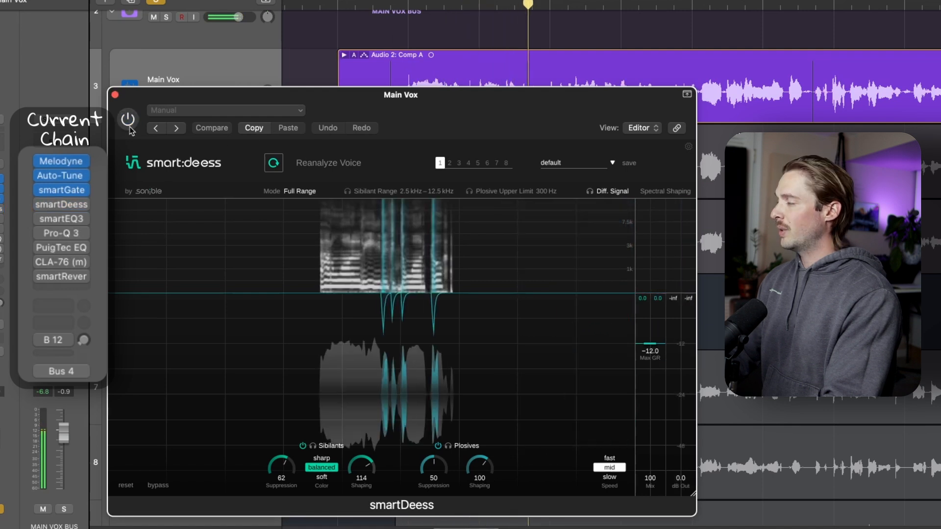
left_click(448, 6)
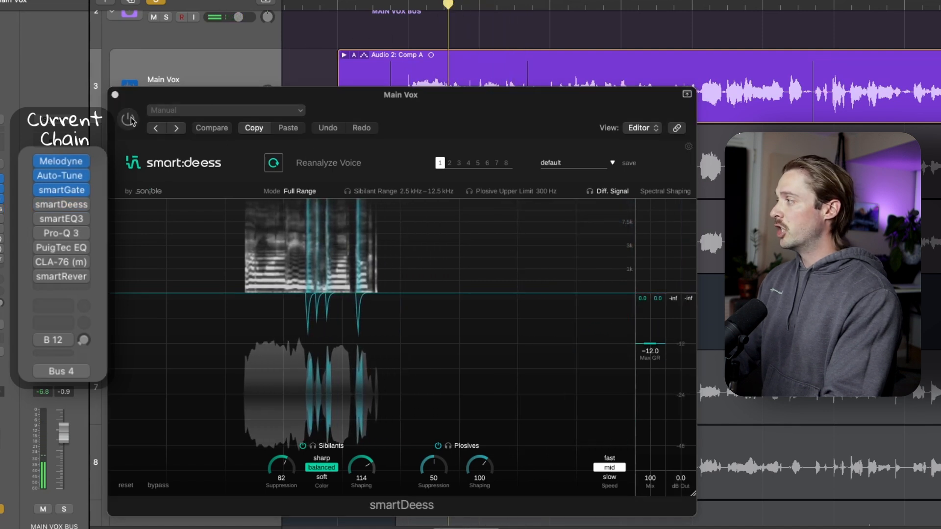
left_click(129, 121)
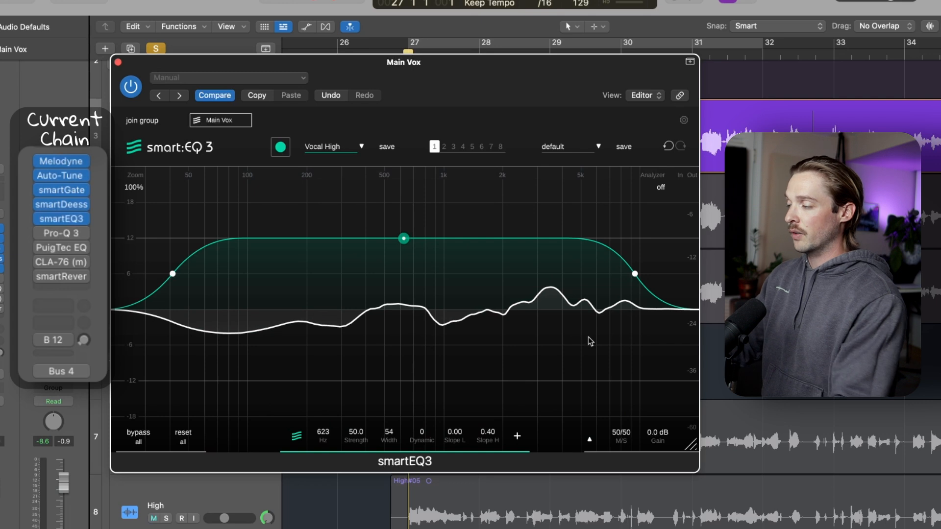
During playback, set the smartEQ3 smart filter to 610 Hz with a strength of 49.0.
key("space")
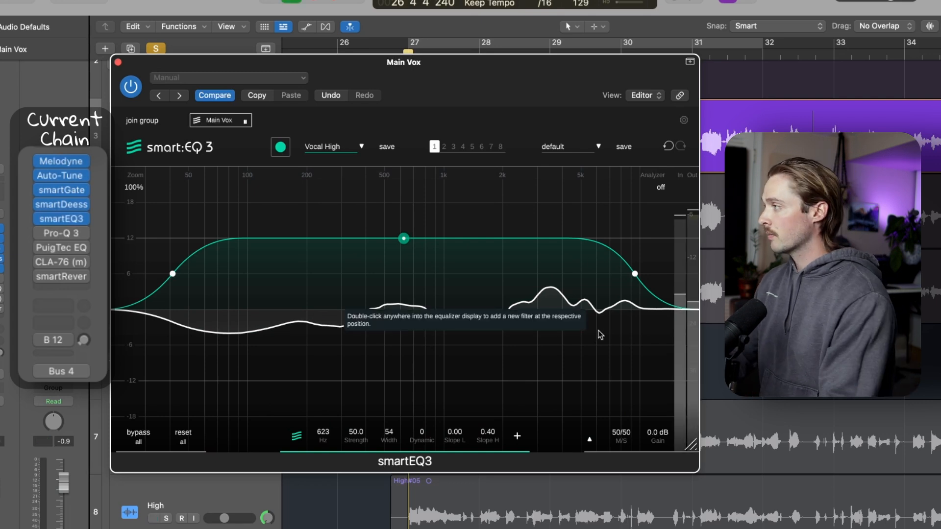
mouse_move(403, 239)
left_mouse_down()
mouse_move(402, 195)
mouse_move(400, 253)
mouse_move(402, 242)
left_mouse_up()
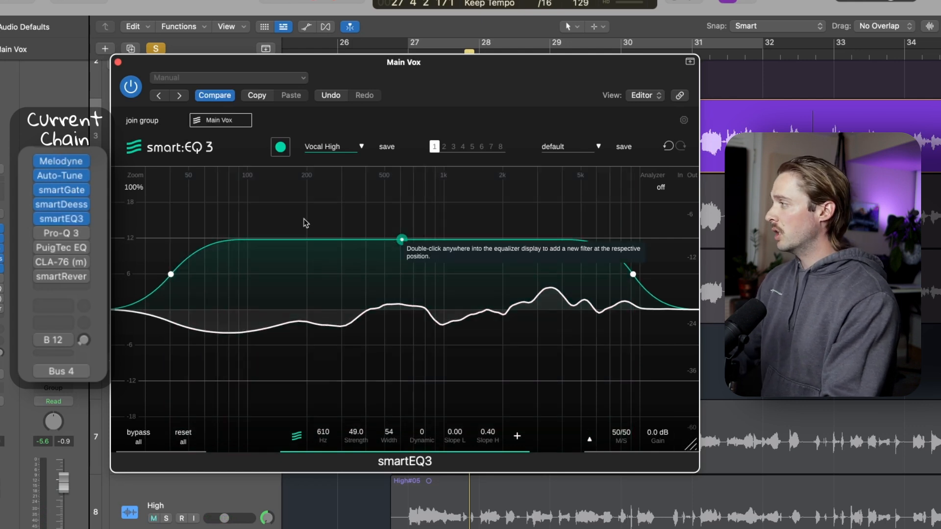
left_click_drag(435, 75, 537, 85)
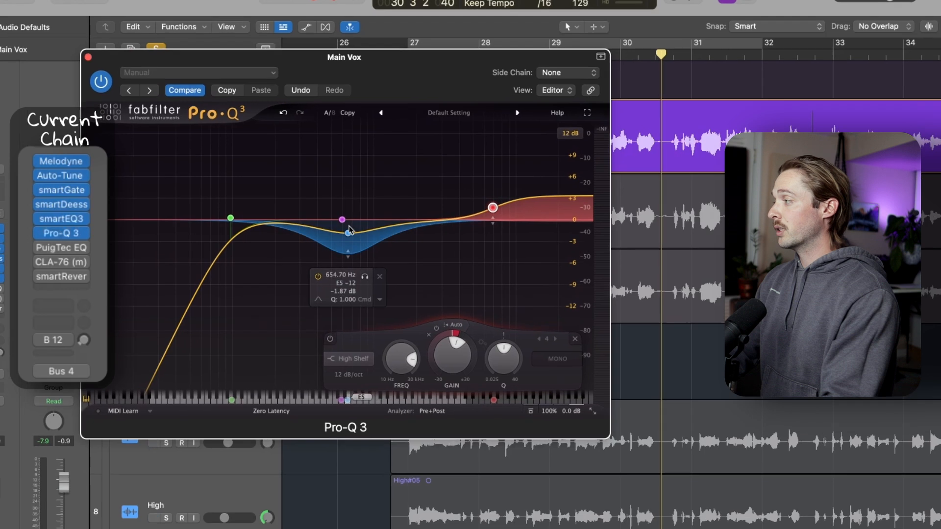
In Pro-Q 3, set the midrange bell cut to 665.03 Hz at -2.21 dB and the high shelf's Q to 1.662.
mouse_move(347, 232)
left_mouse_down()
mouse_move(347, 211)
mouse_move(351, 239)
left_mouse_up()
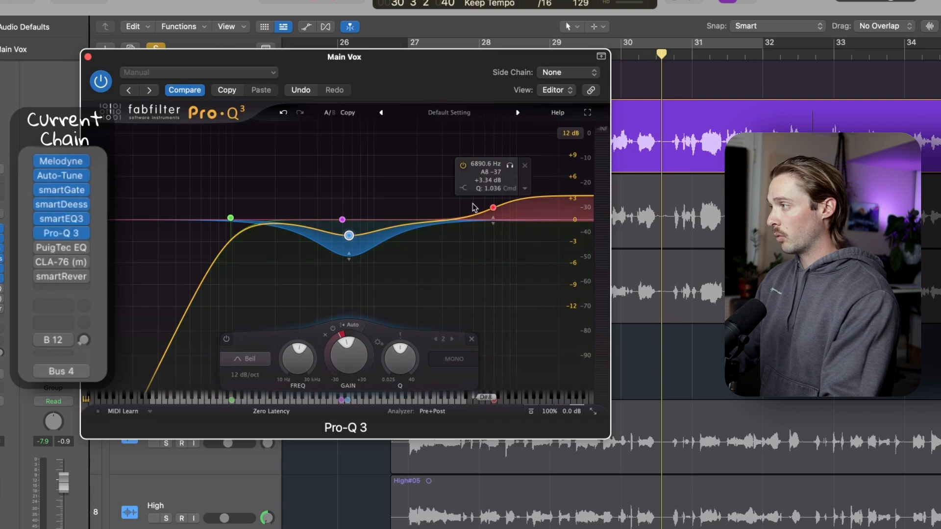
scroll(494, 211, "up", 3)
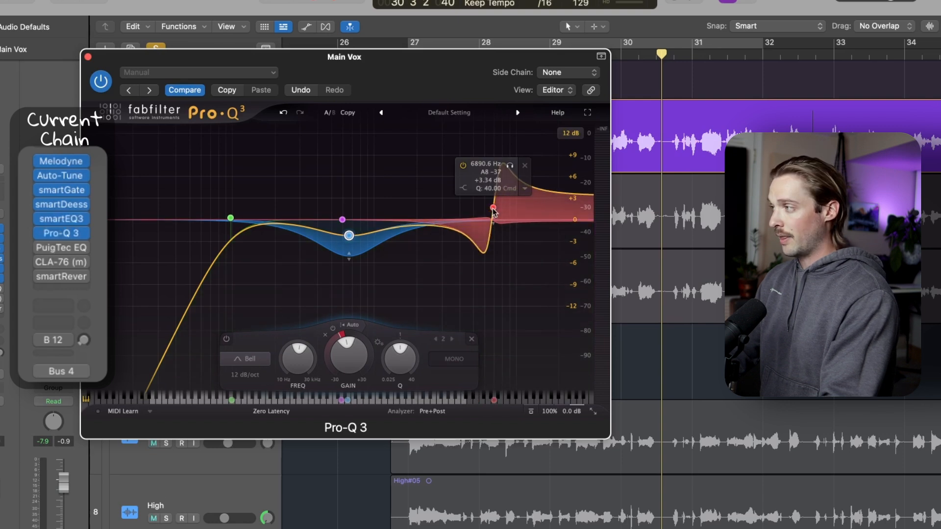
scroll(493, 212, "down", 2)
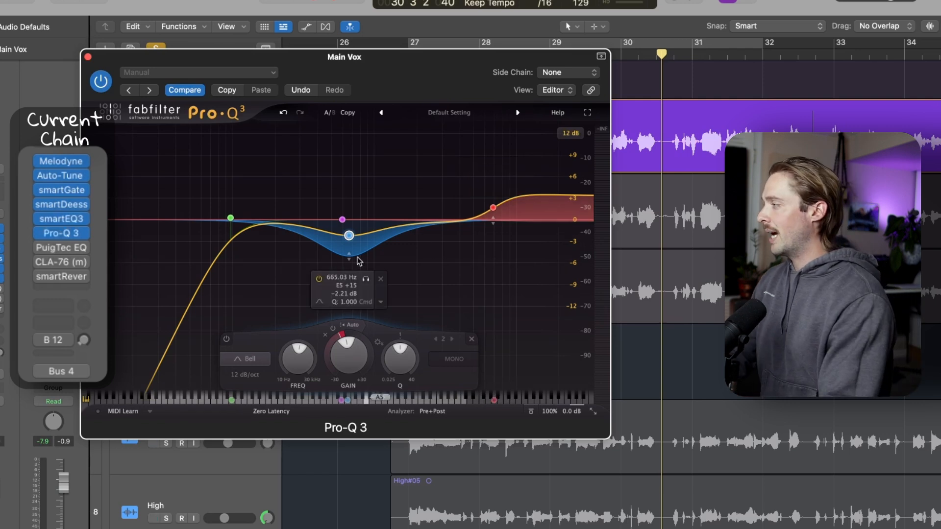
Slightly reduce the dynamic range of the midrange bell cut and select the high-shelf band.
mouse_move(350, 256)
left_mouse_down()
mouse_move(352, 234)
mouse_move(351, 265)
mouse_move(350, 249)
left_mouse_up()
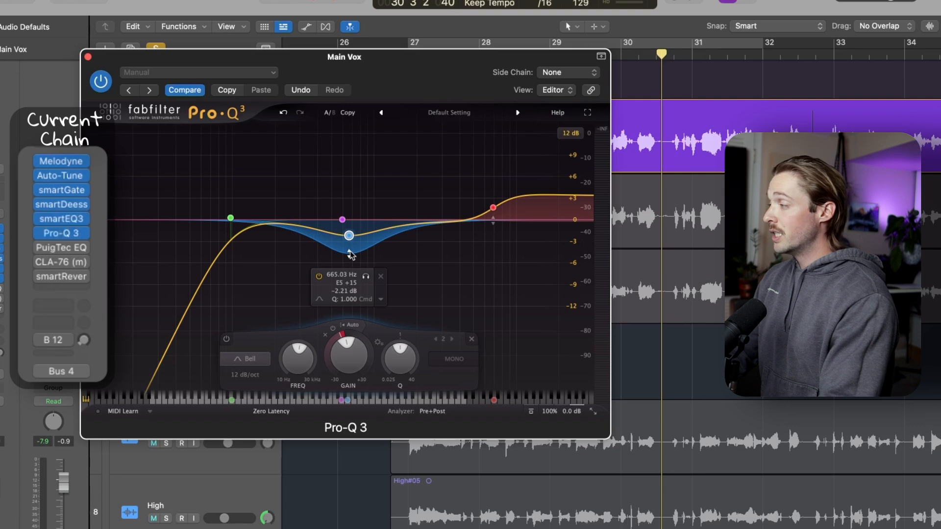
left_click(493, 207)
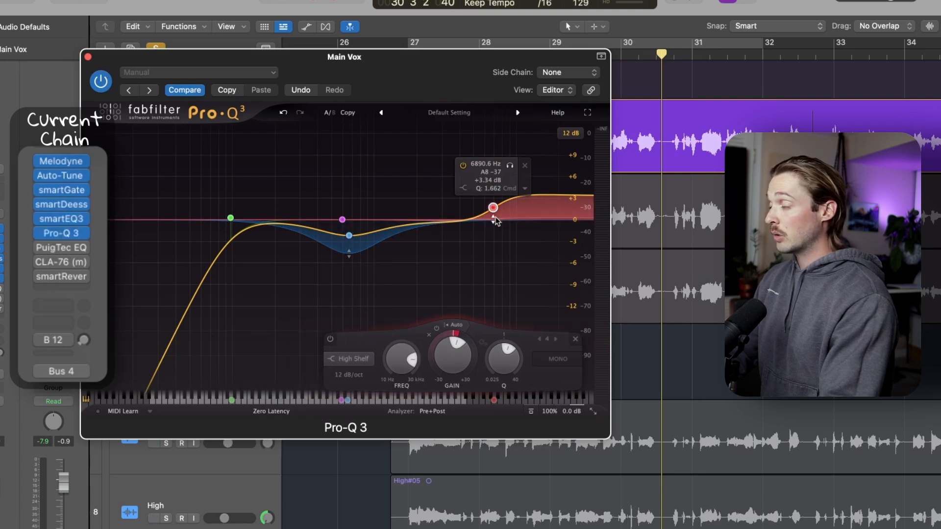
Move the Pro-Q 3 window aside and access the dynamic range handle of the 665.03 Hz bell band.
left_click_drag(470, 70, 420, 67)
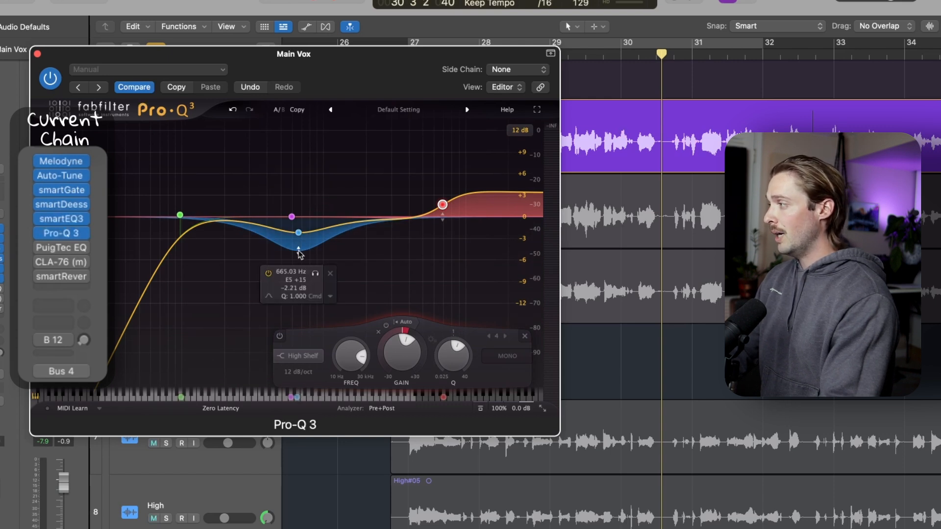
left_click(298, 252)
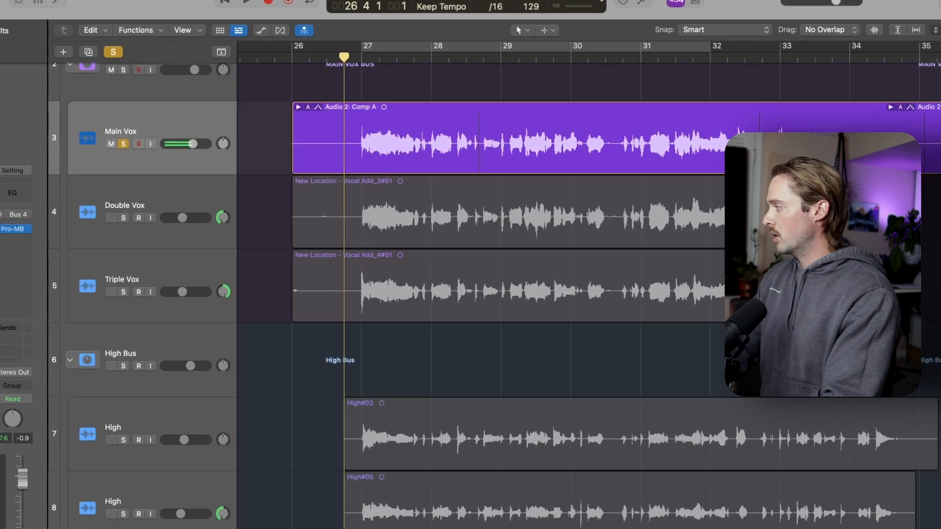
Enable PuigTec EQ on the Main Vox and compare it bypassed and active, leaving it on.
left_click(24, 283)
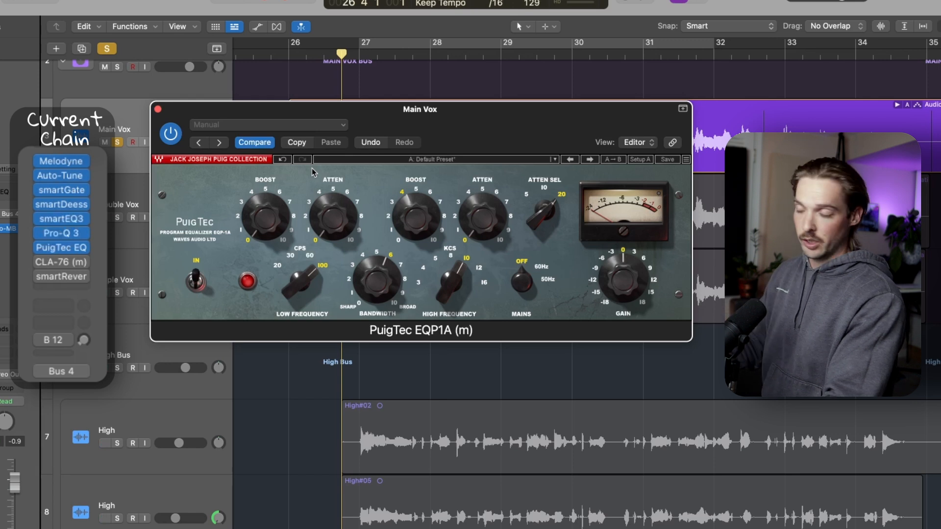
left_click_drag(462, 121, 471, 201)
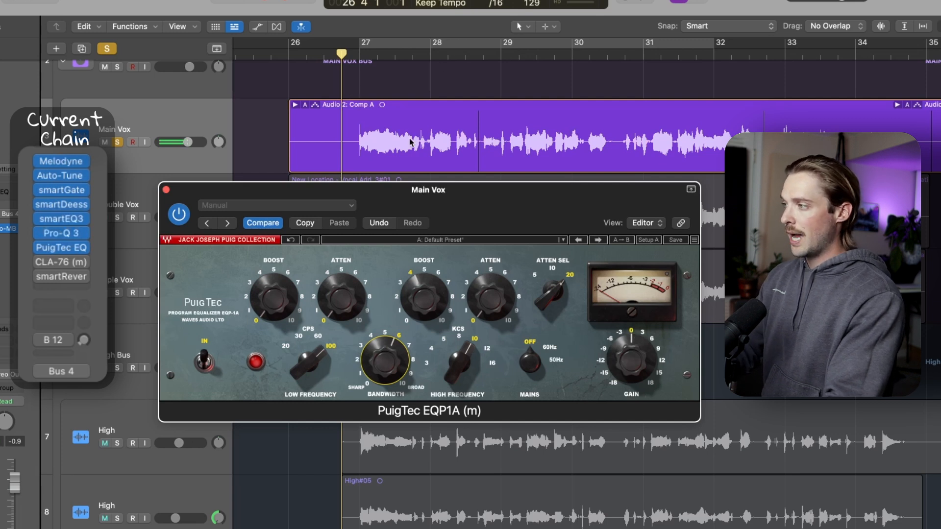
left_click(175, 220)
left_click(178, 220)
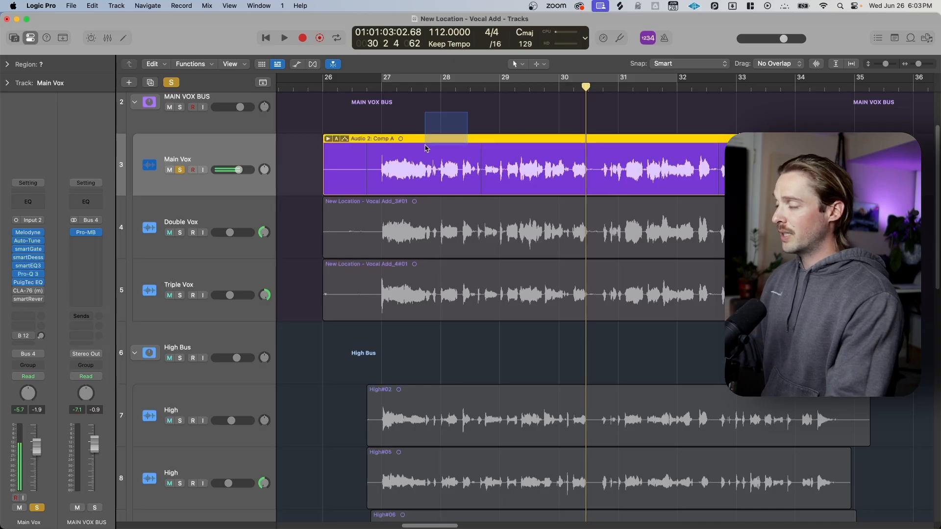
Select the Main Vox region, review its notes in Melodyne and close the plug-in.
left_click_drag(467, 112, 425, 145)
left_click(439, 127)
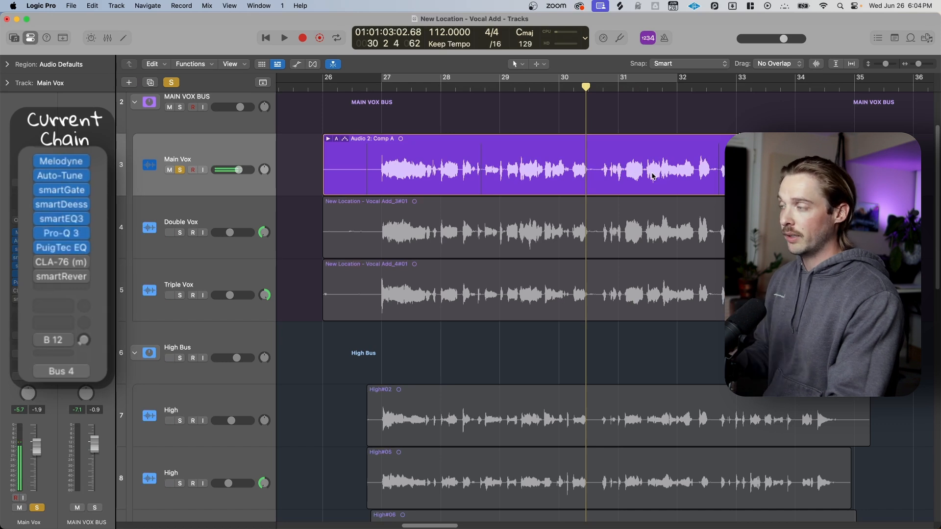
left_click_drag(625, 117, 591, 141)
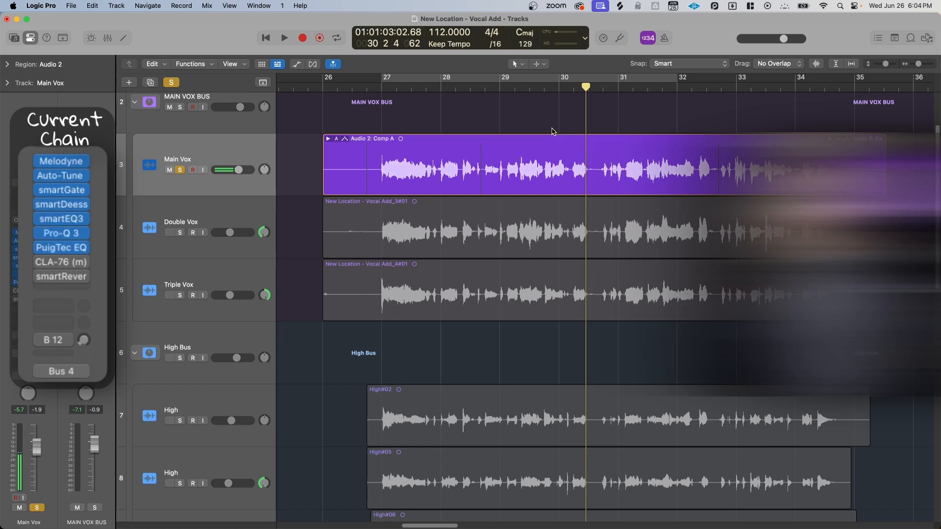
left_click(60, 160)
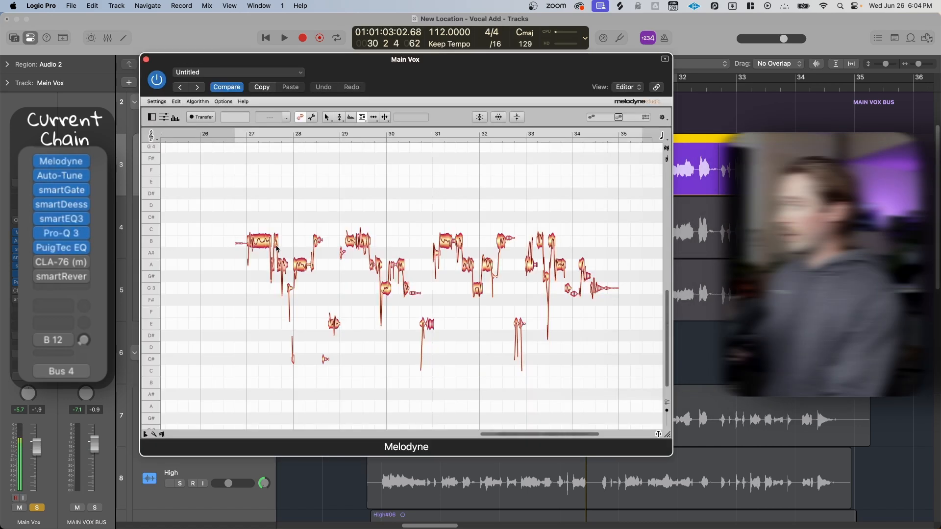
left_click(146, 59)
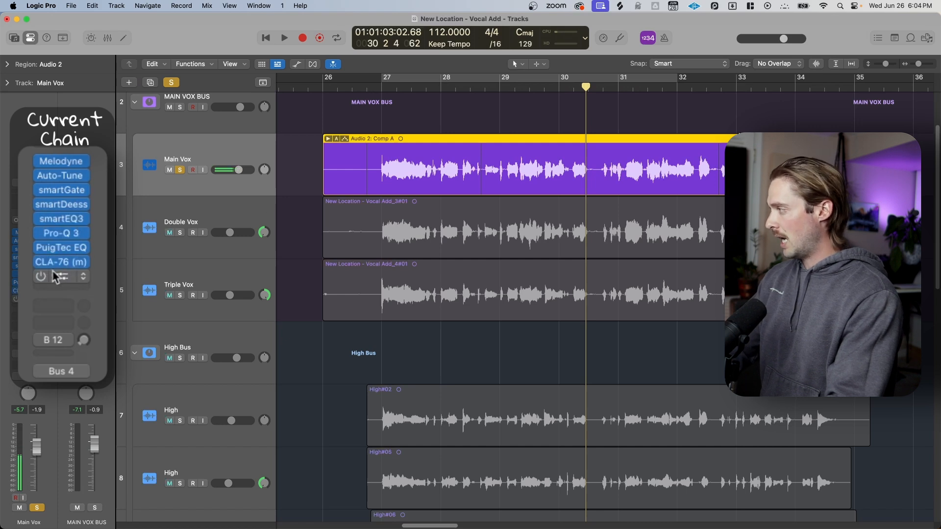
Open the CLA-76 compressor on the Main Vox and start playback to audition it.
left_click(61, 262)
left_click_drag(499, 239, 497, 228)
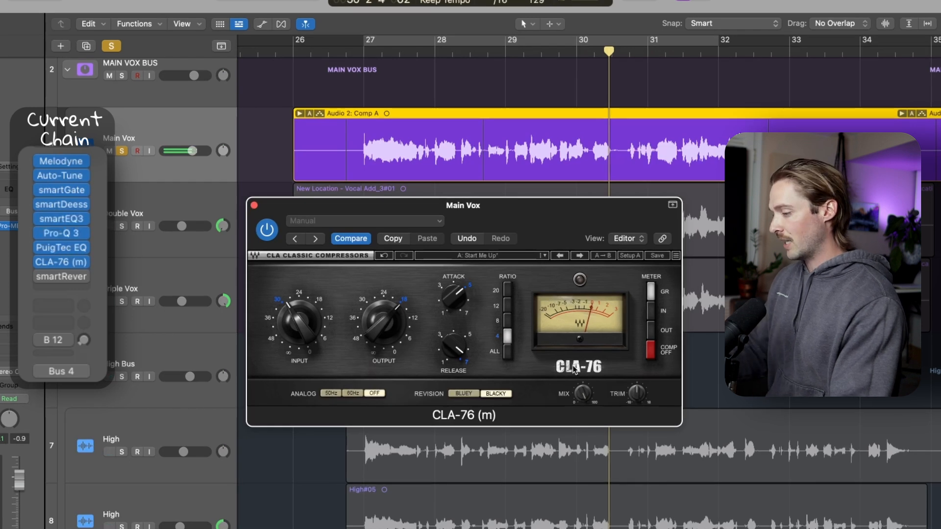
key("space")
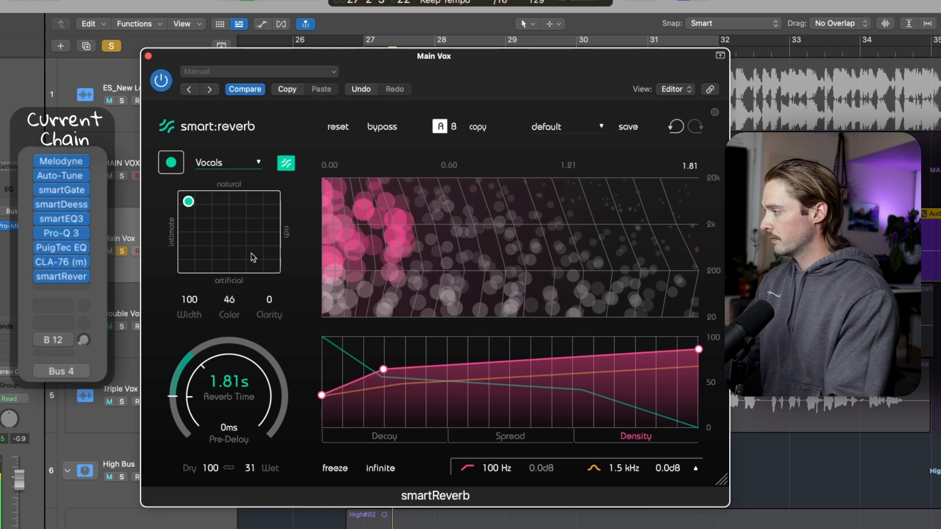
Compare the Main Vox with smartReverb bypassed and active, and check the reverb's character pad.
left_click(163, 80)
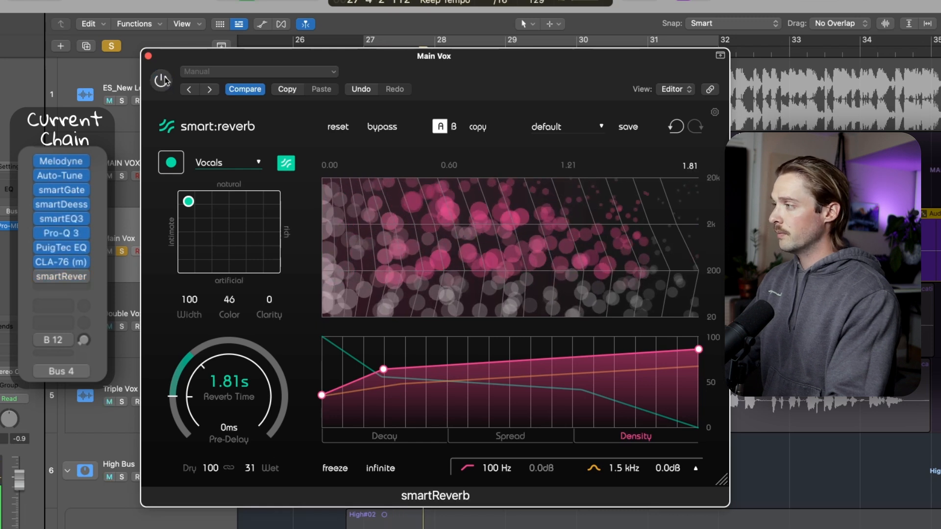
left_click(163, 80)
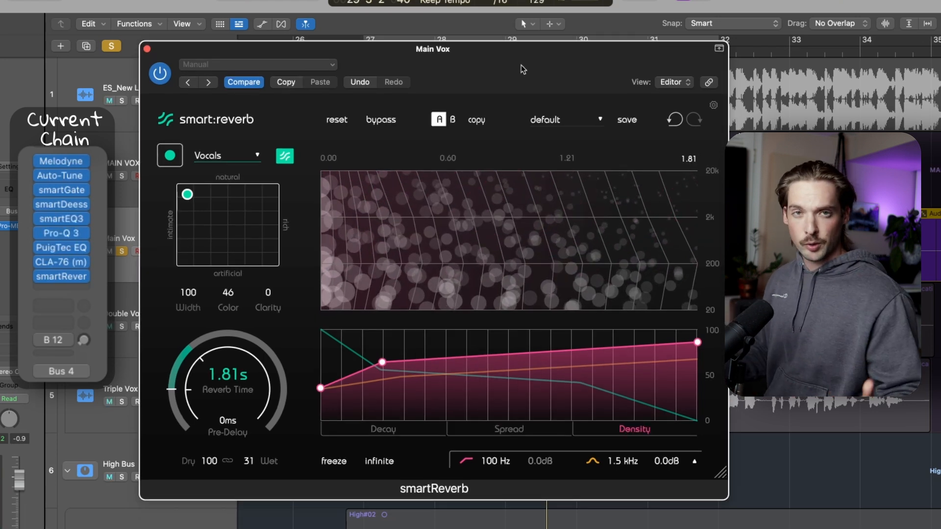
left_click_drag(187, 194, 191, 194)
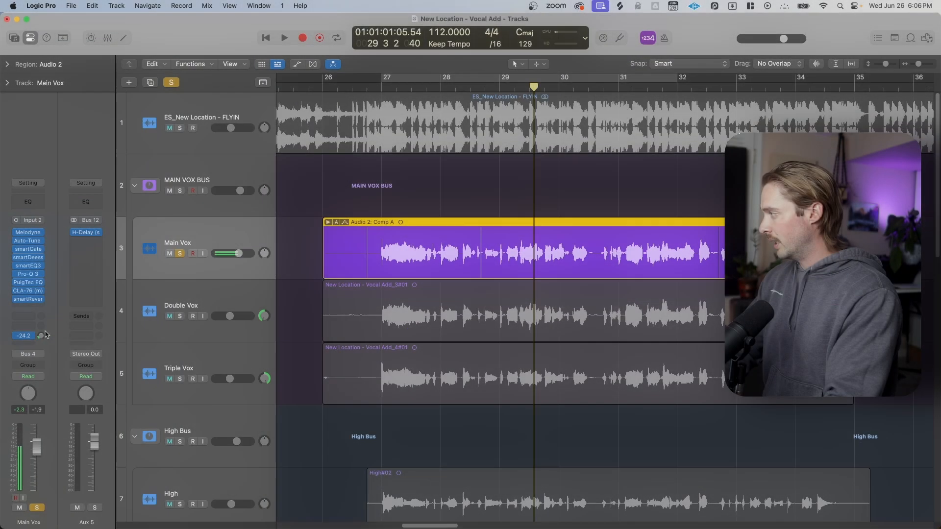
Check the Main Vox's Bus 12 send and the high-pass, low-pass and feedback settings of H-Delay on Aux 5.
left_click_drag(45, 335, 45, 337)
left_click(86, 232)
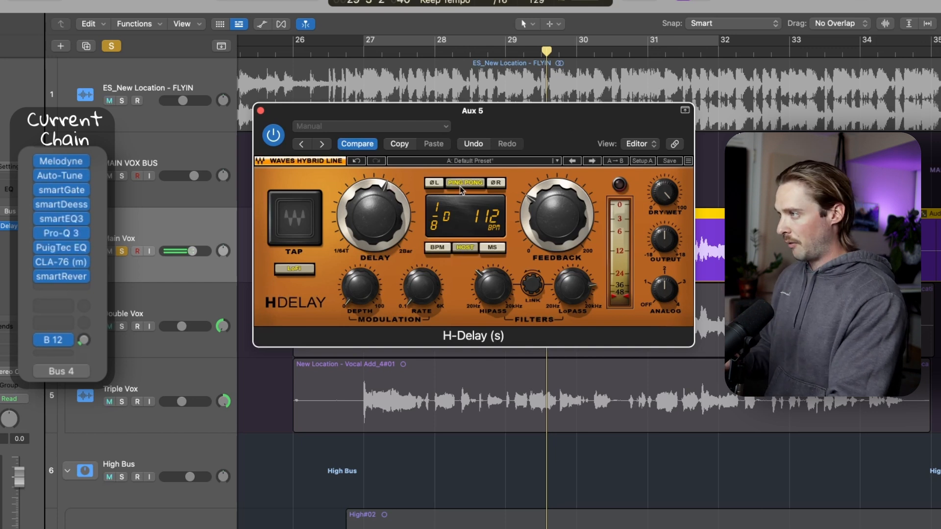
left_click_drag(487, 300, 525, 297)
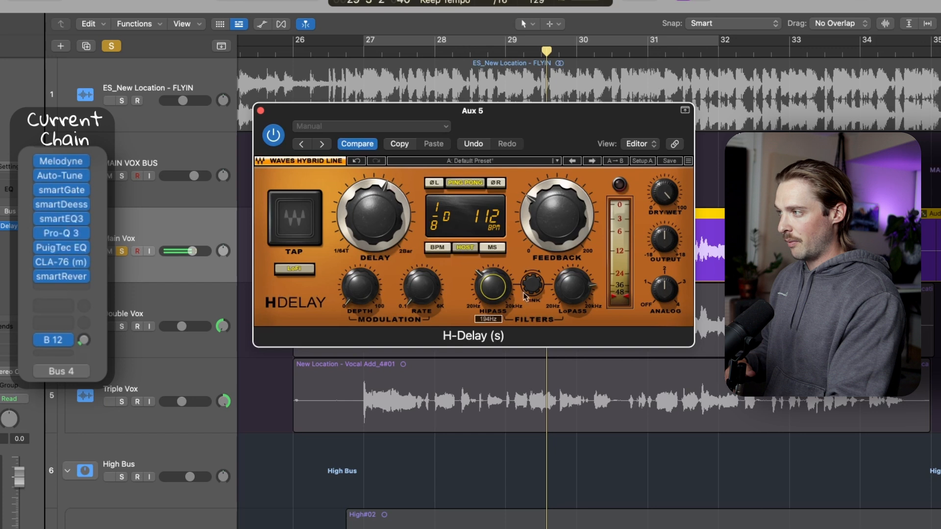
left_click(581, 295)
left_click(545, 219)
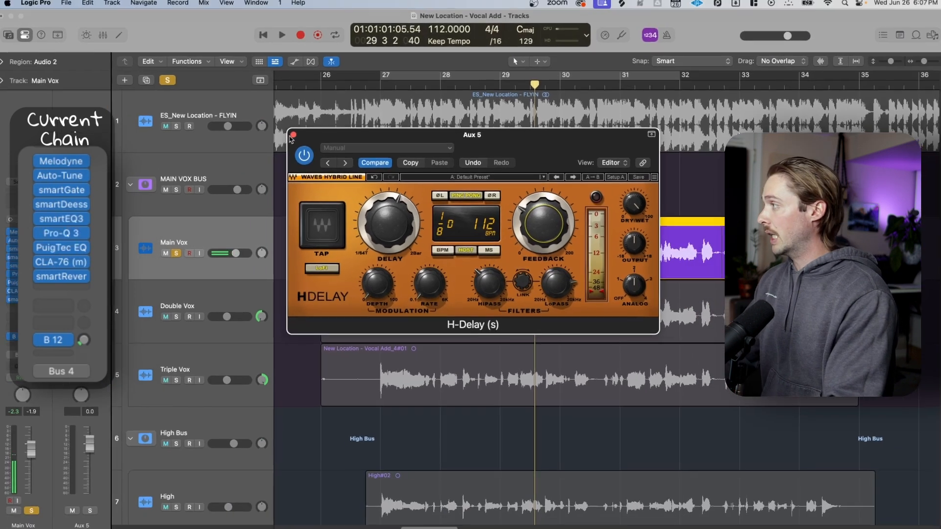
left_click(260, 110)
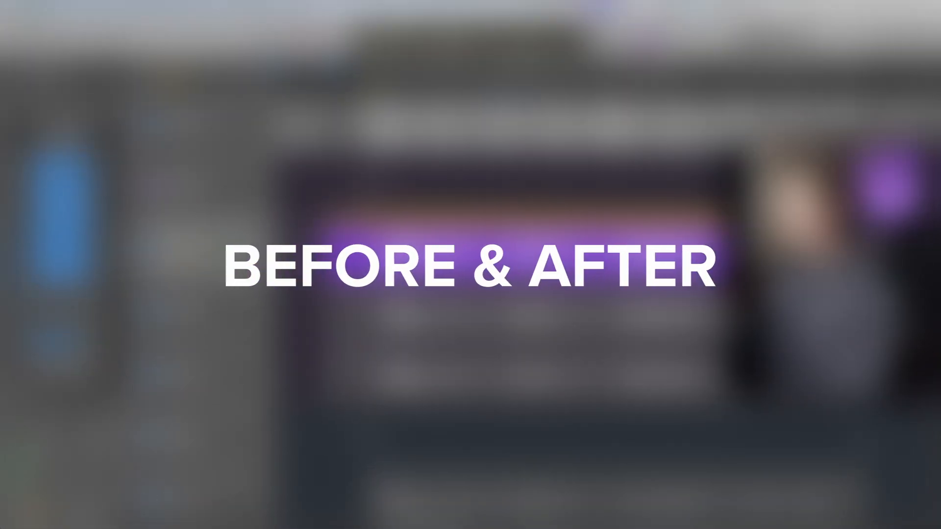
During playback, bypass and re-enable all Main Vox plug-ins and the Bus 12 send for a before-and-after comparison.
key("space")
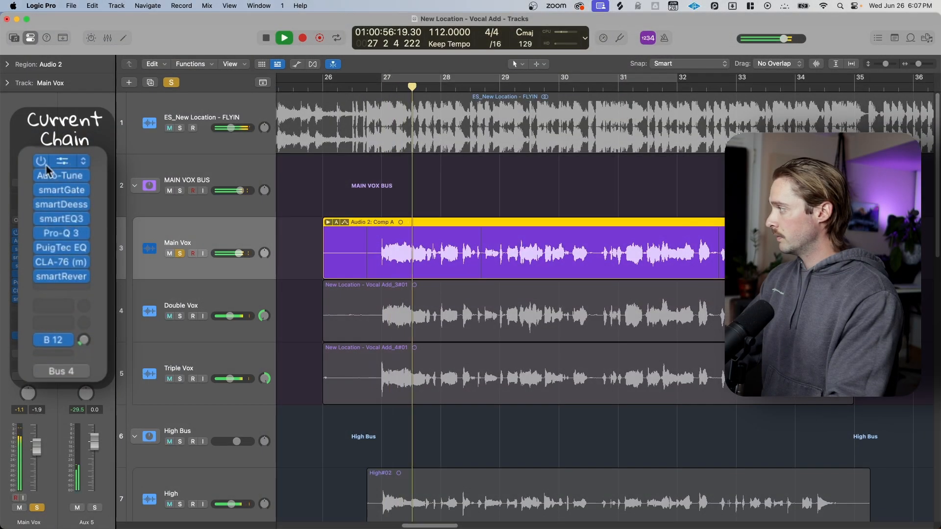
left_click_drag(42, 163, 37, 335)
left_click(38, 342)
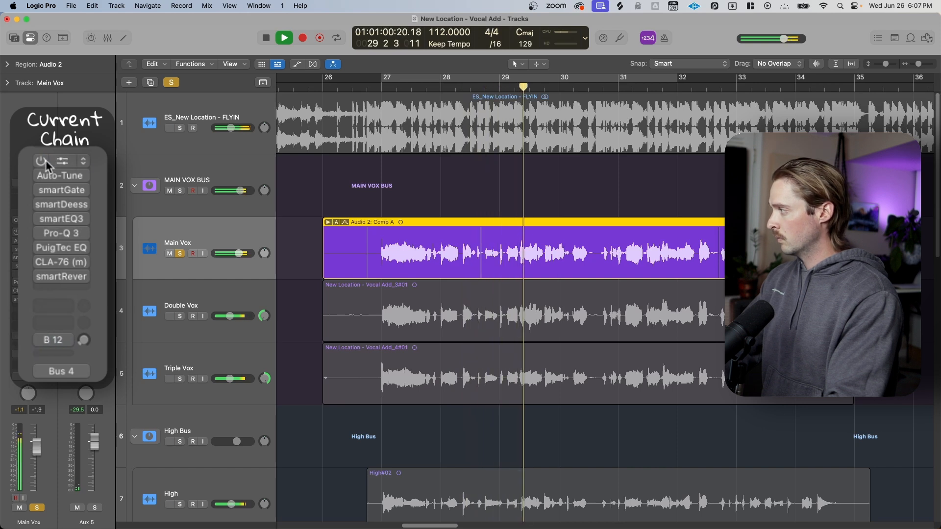
left_click_drag(43, 162, 40, 335)
left_click(38, 342)
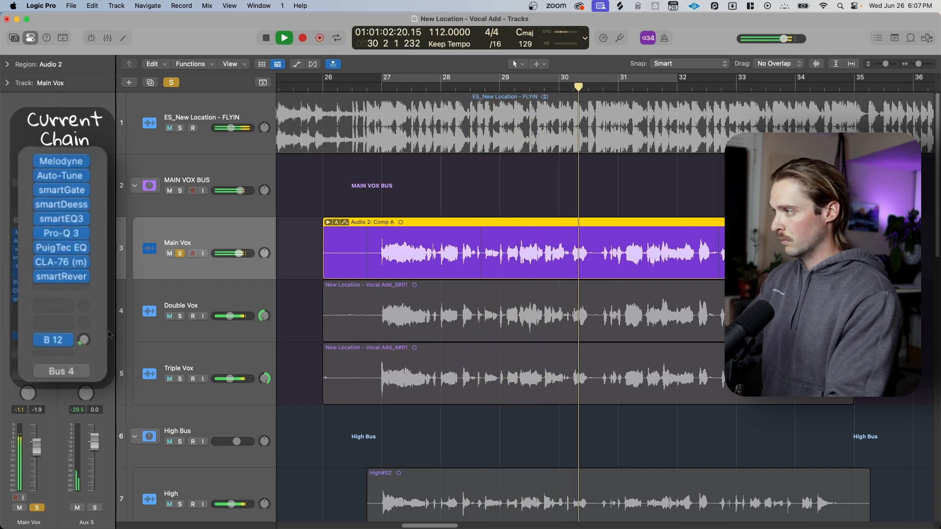
key("space")
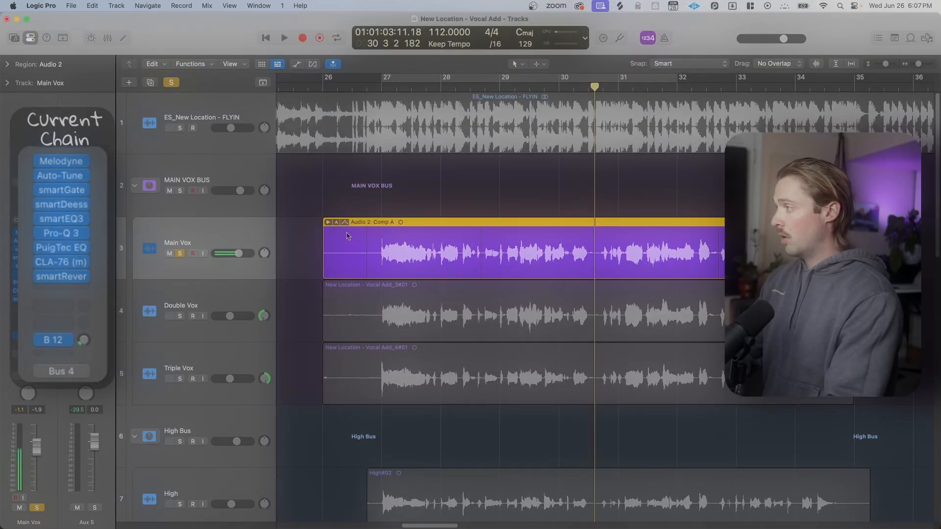
Show the mixer, select the Double Vox and Triple Vox channel strips and examine their Bus 10, 11 and 12 sends.
key("x")
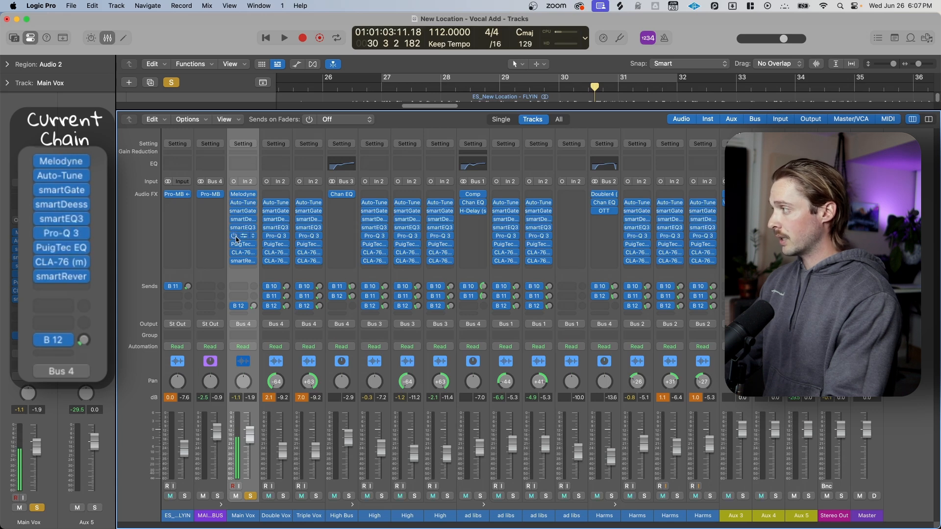
left_click_drag(278, 136, 314, 139)
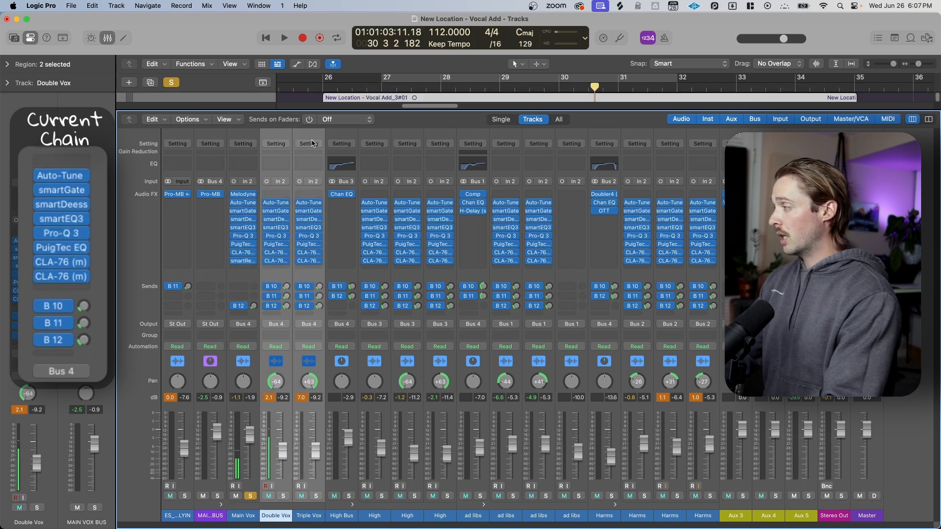
left_click(284, 290)
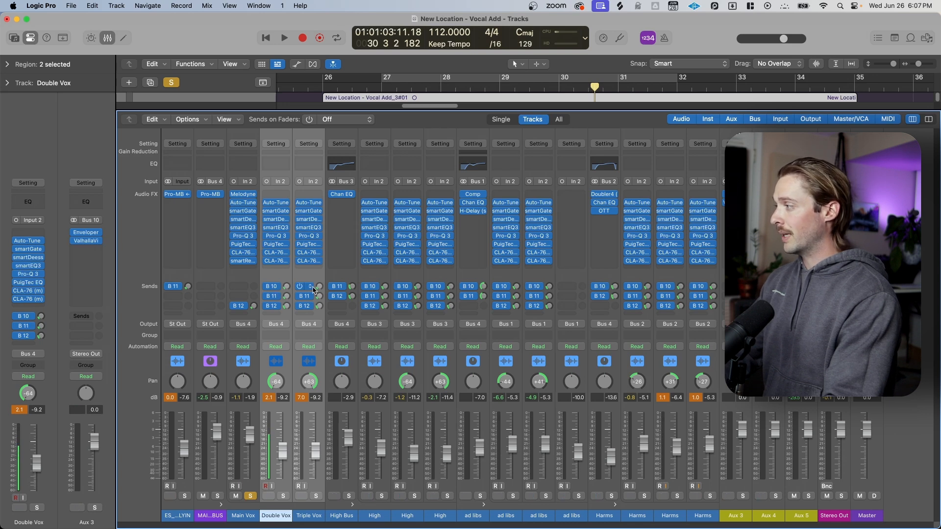
left_click(278, 300)
left_click(322, 310)
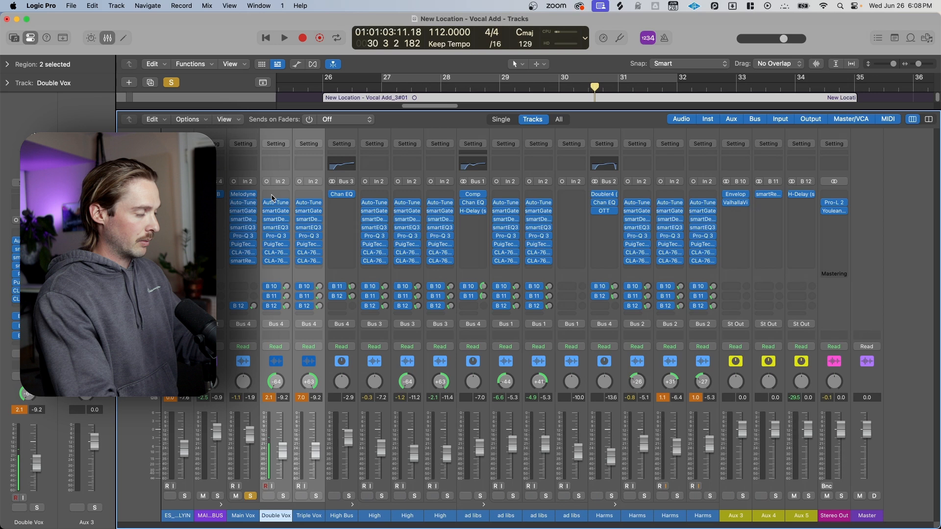
Hide the mixer, turn on cycling for bars 27 to 32 and audition the Main, Double and Triple Vox together.
key("x")
key("c")
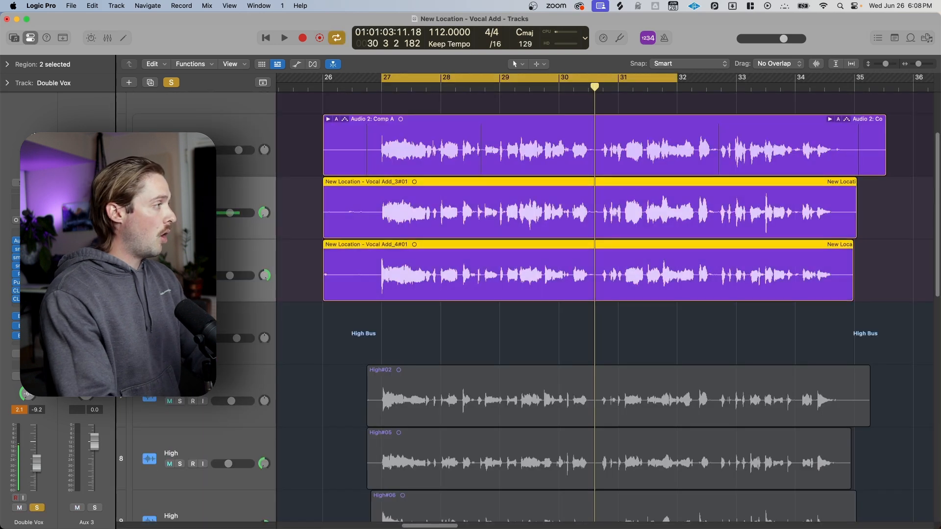
left_click(387, 95)
key("space")
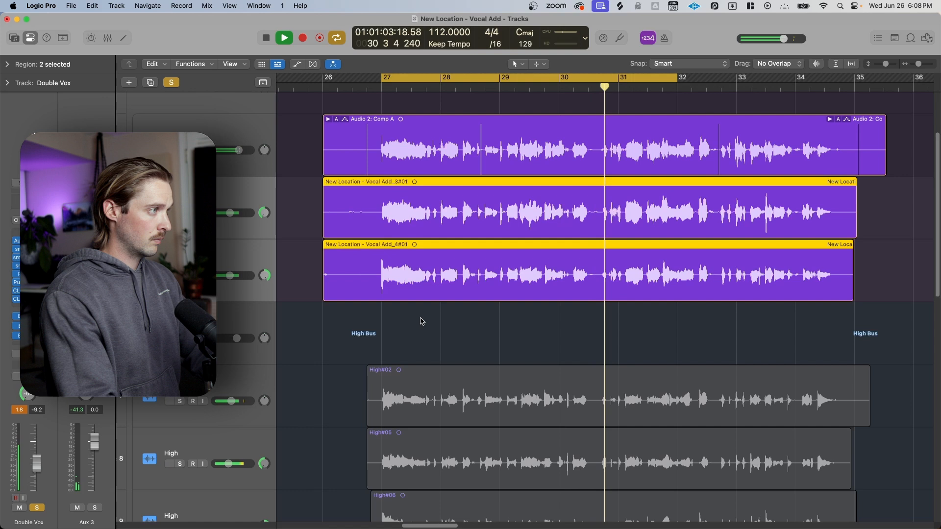
key("space")
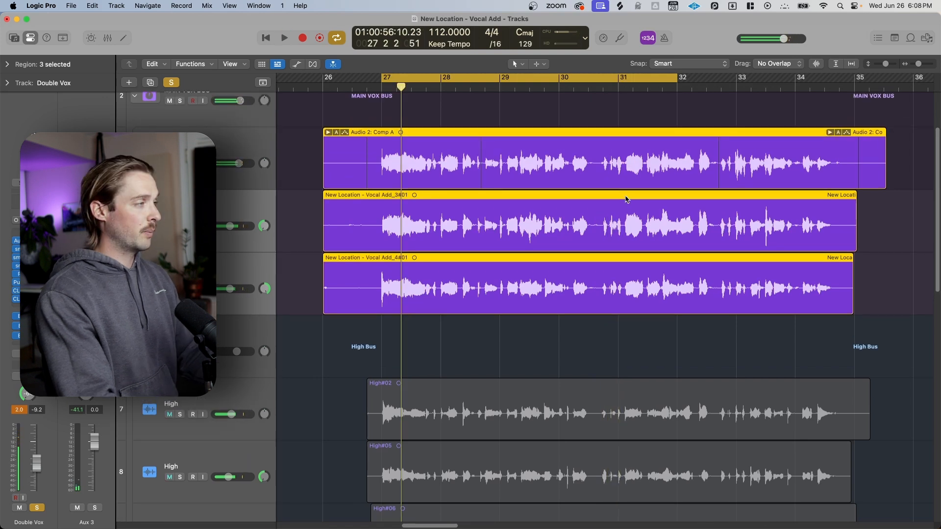
Show the mixer again and select the three High channel strips to review their plug-ins and sends.
scroll(625, 199, "up", 2)
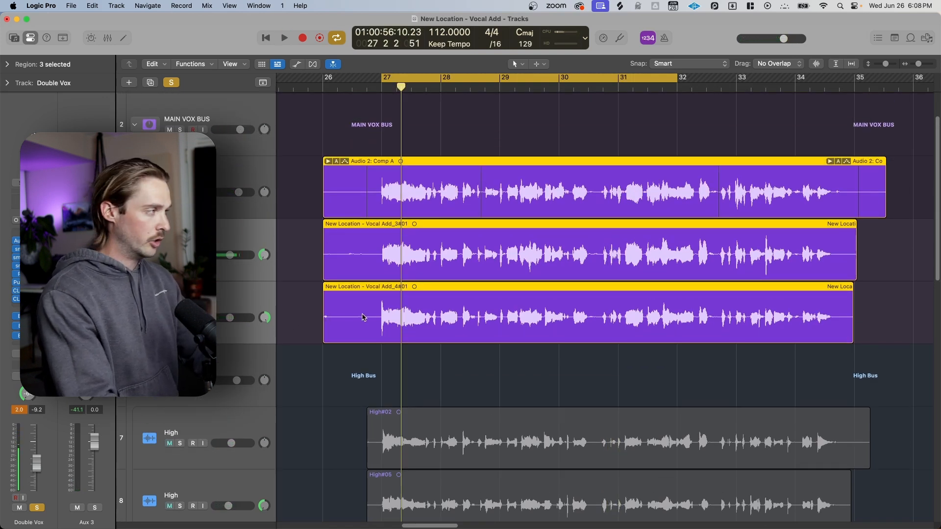
key("x")
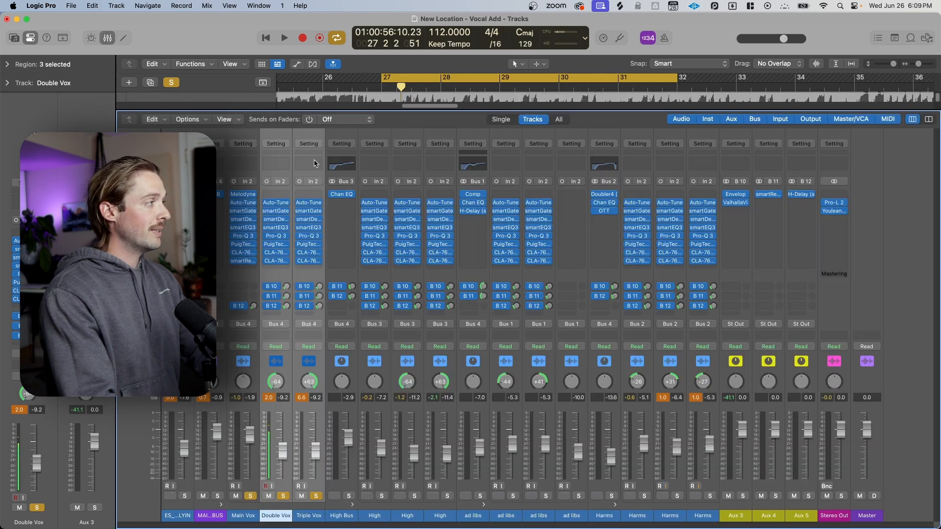
left_click(383, 135)
left_click(436, 134, "shift")
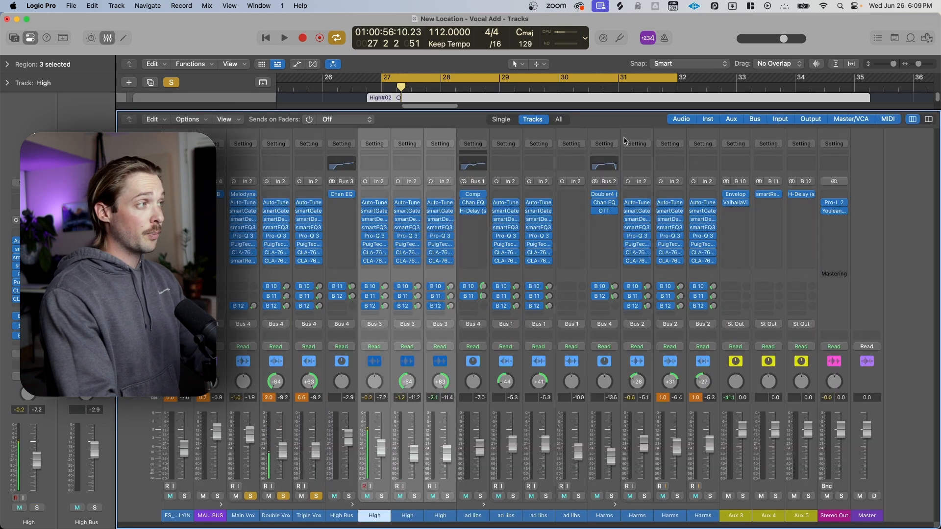
left_click(526, 133)
left_click(361, 140)
left_click(436, 140, "shift")
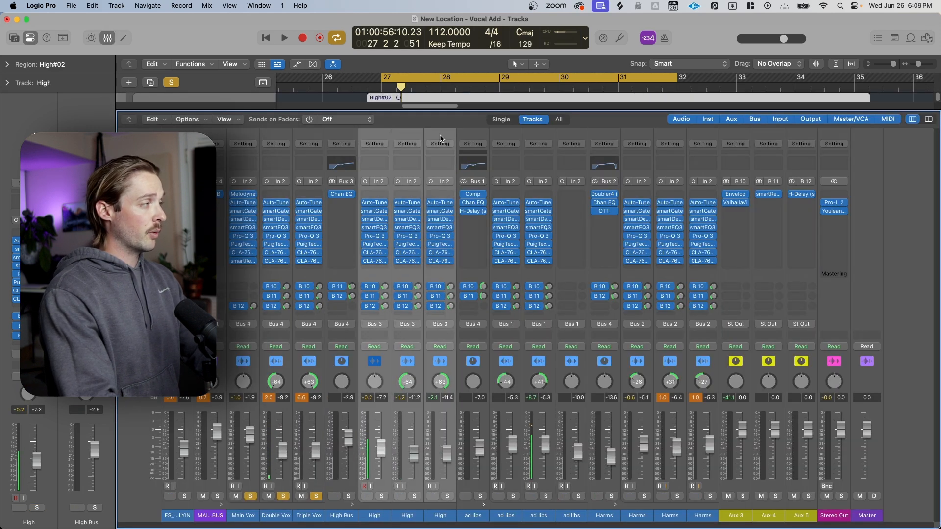